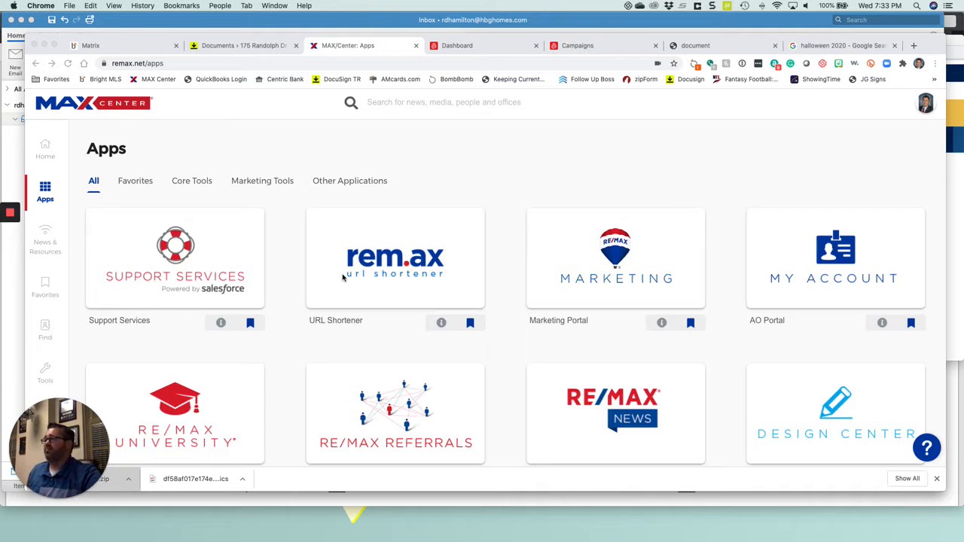
Open the booj Platform from the MAX/Center apps and bring up its CRM dashboard.
scroll(343, 278, down, 7)
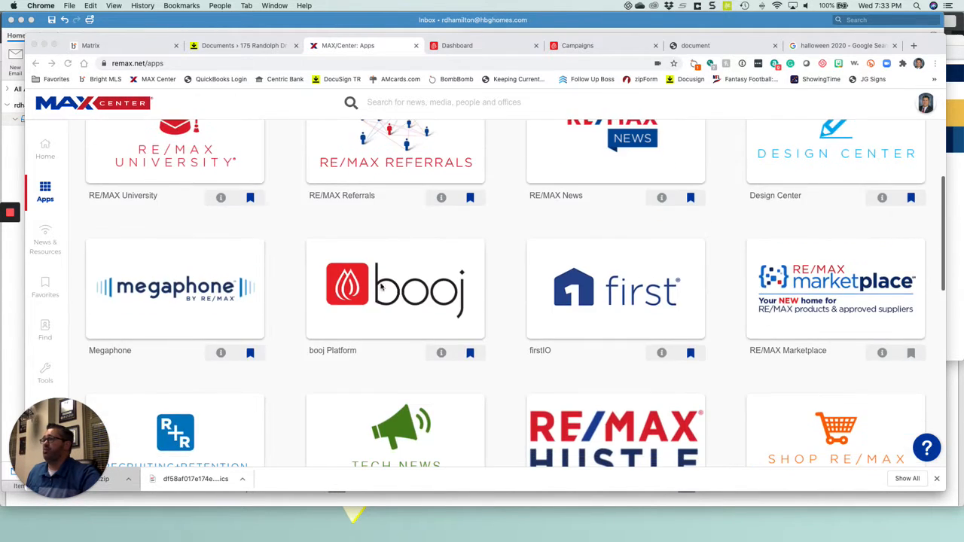
click(392, 284)
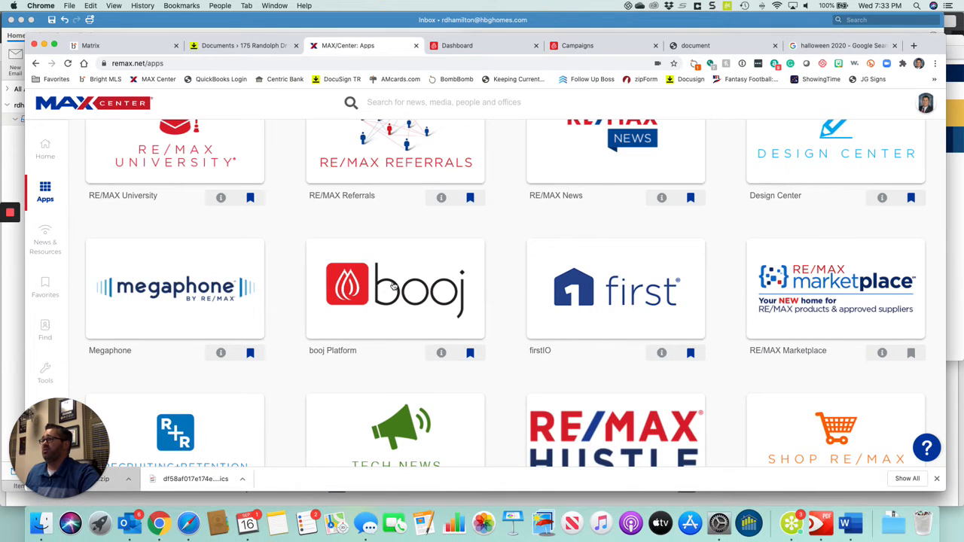
click(392, 285)
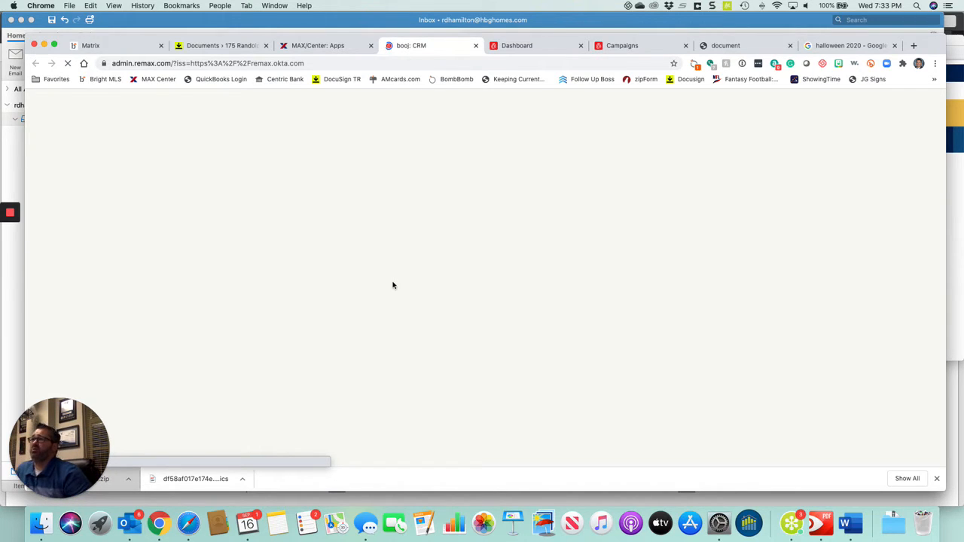
click(508, 50)
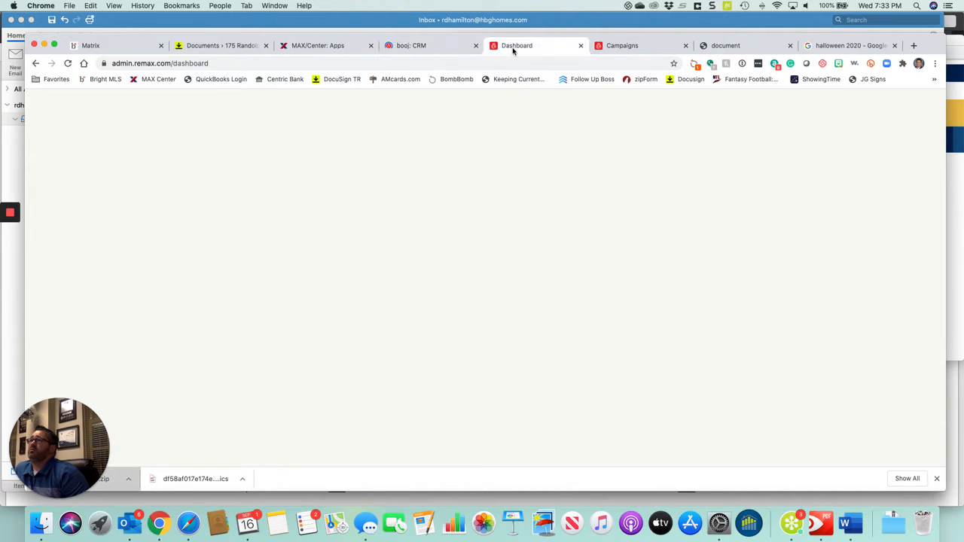
click(426, 47)
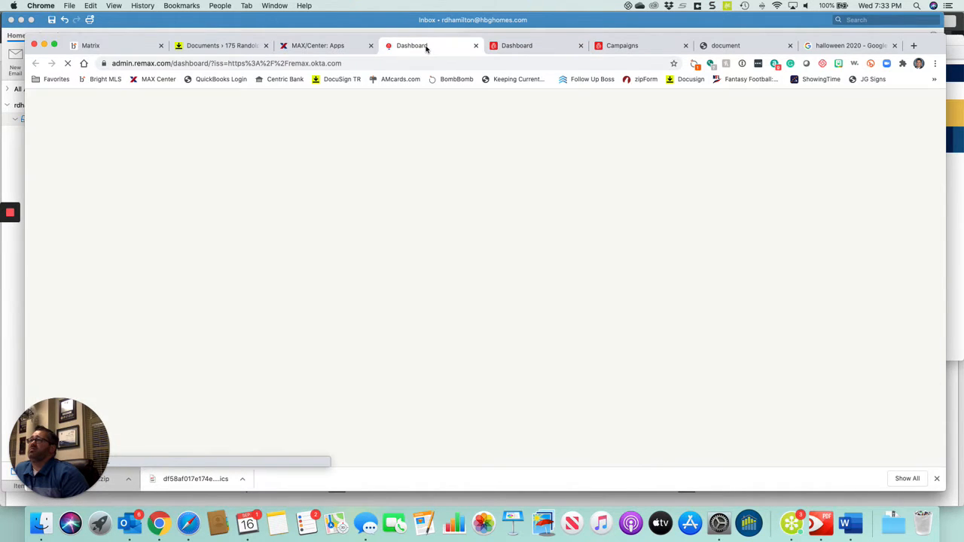
click(511, 47)
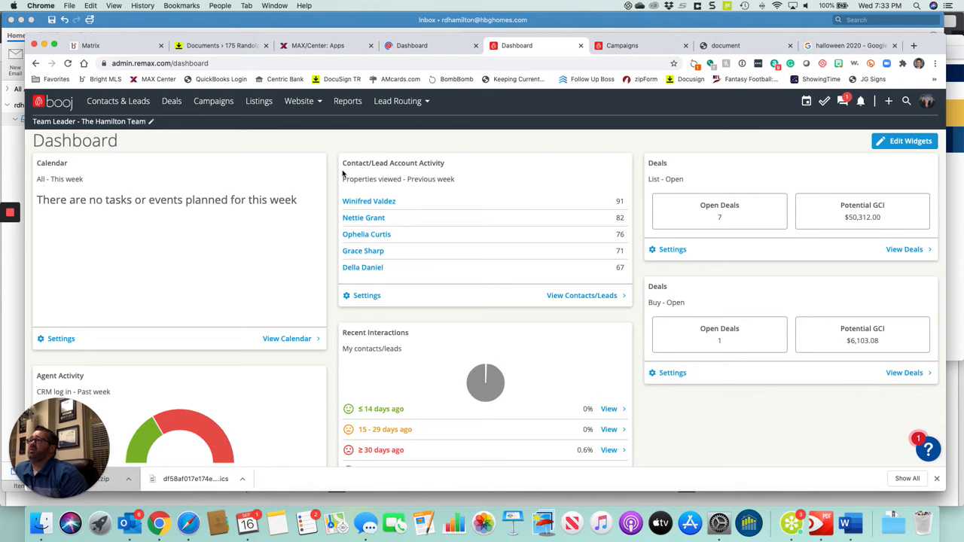
scroll(201, 254, down, 3)
scroll(201, 255, up, 2)
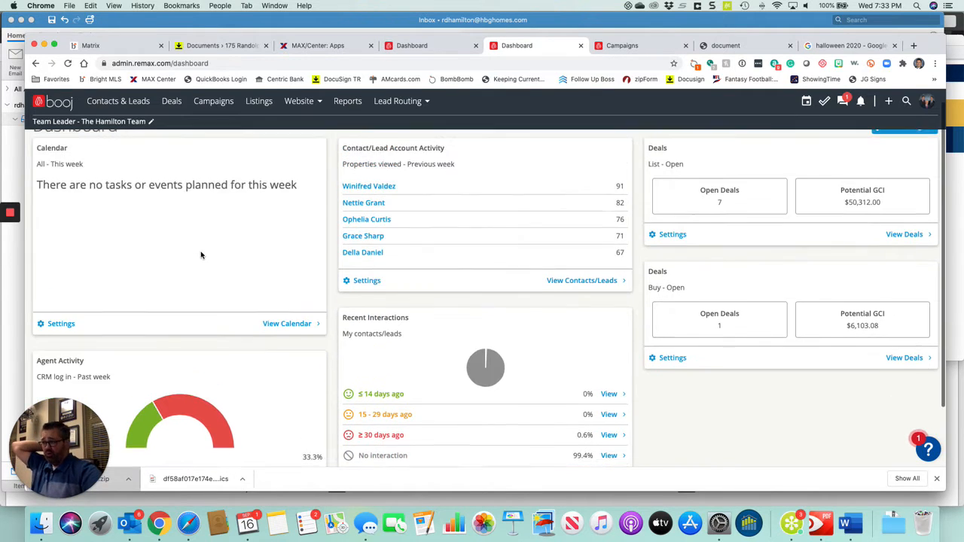
scroll(201, 255, up, 1)
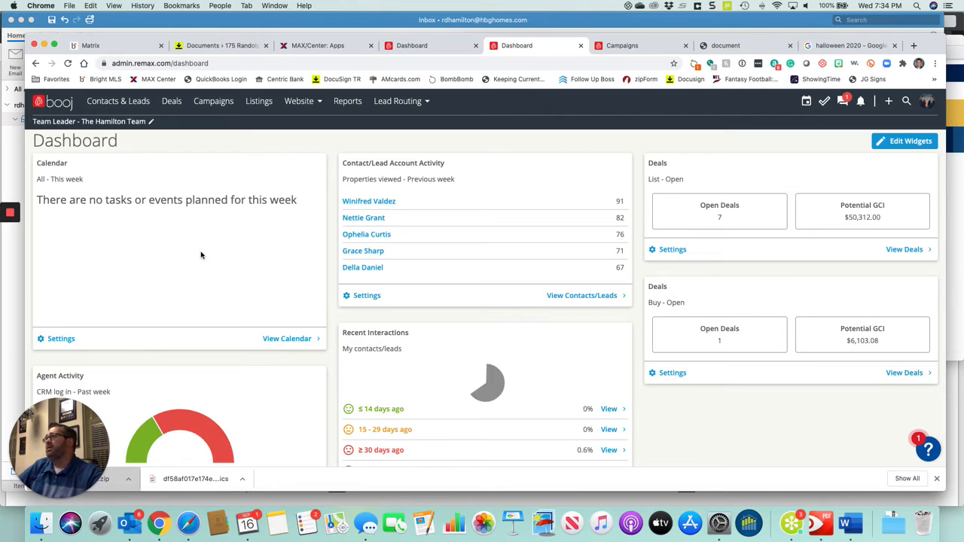
Add a new personal campaign of type Single, keeping the default name, and start building it.
click(215, 104)
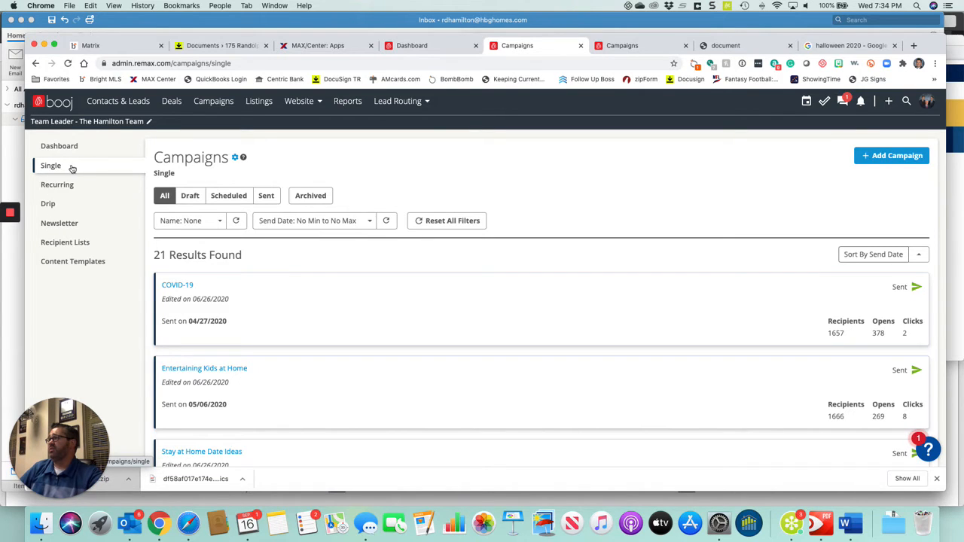
click(882, 159)
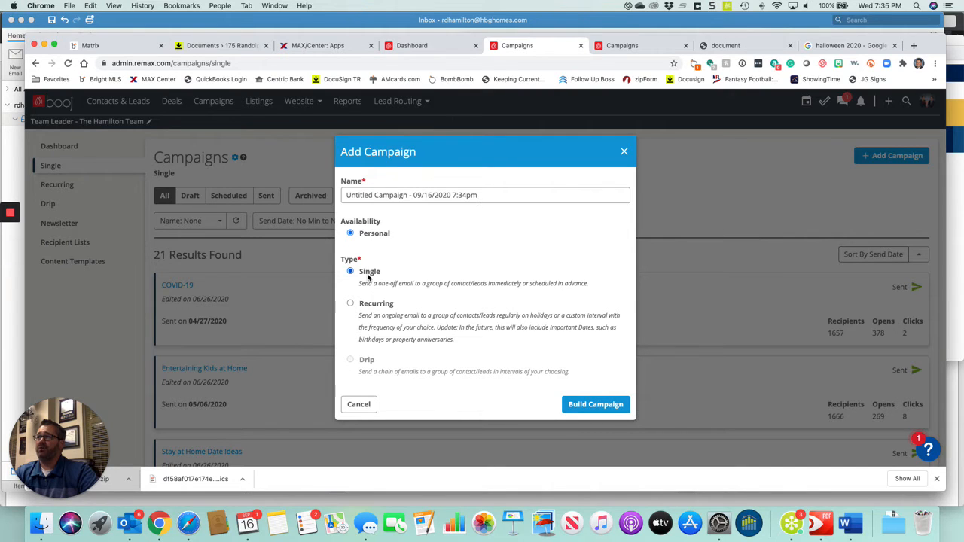
click(590, 407)
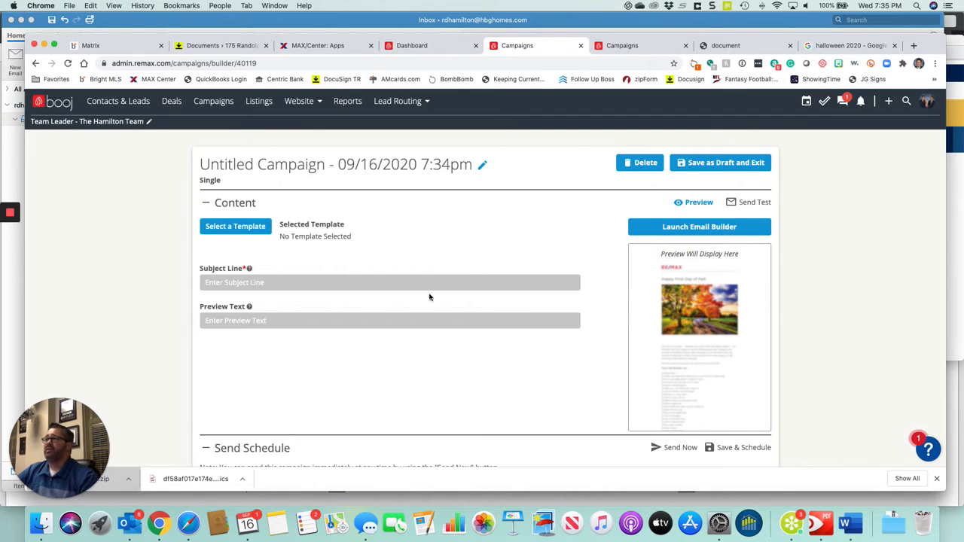
Choose the September 2020 Newsletter template for the campaign's email content.
click(236, 227)
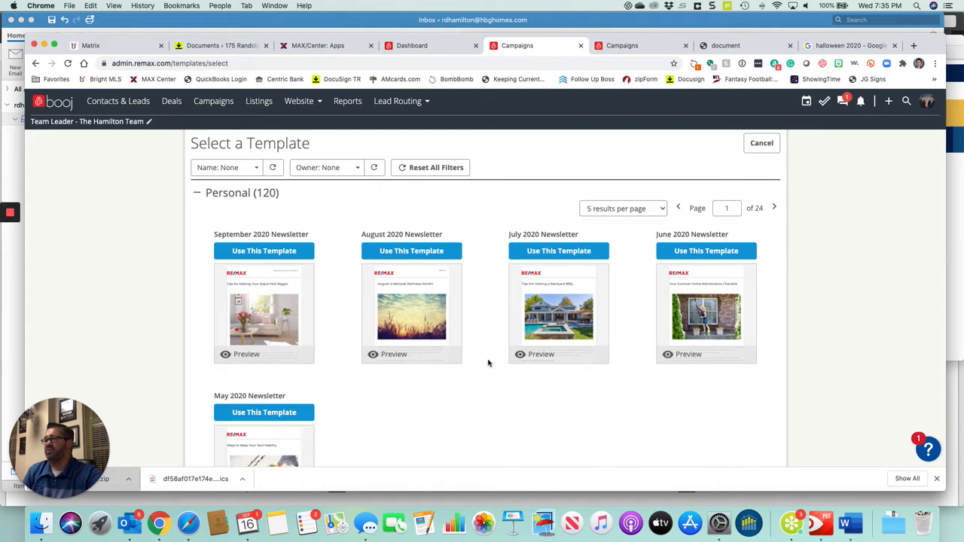
scroll(487, 362, down, 2)
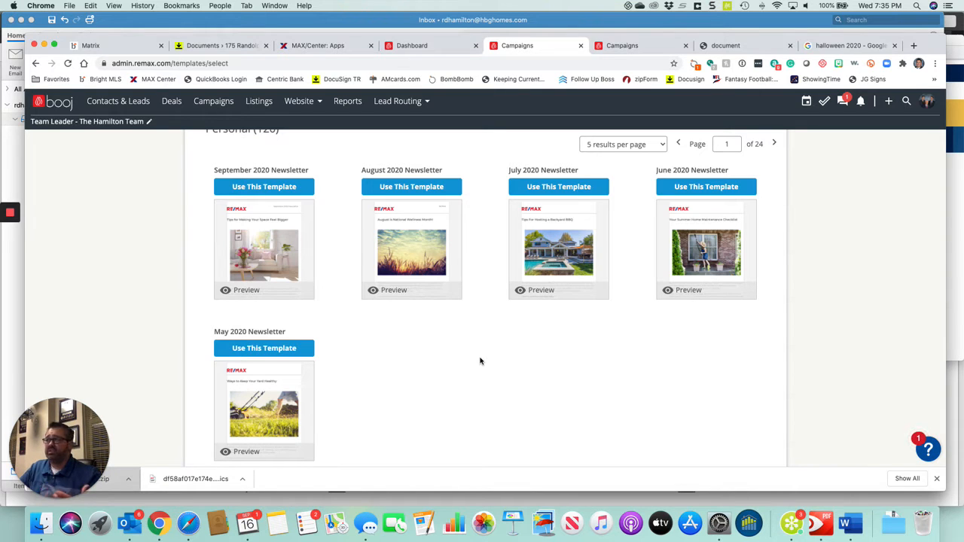
scroll(479, 361, up, 2)
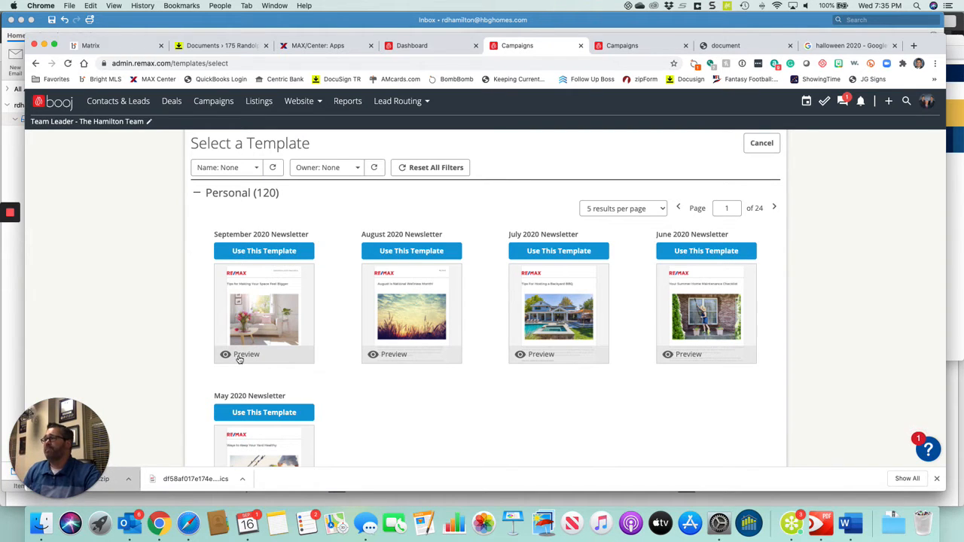
click(254, 254)
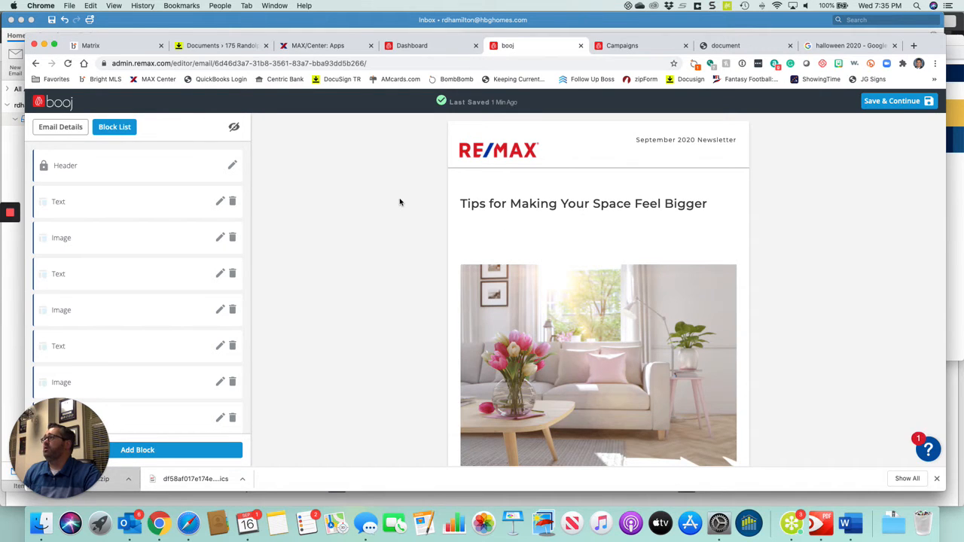
Review the whole September newsletter in the email editor, from the header through the articles to the agent details and footer.
scroll(505, 233, down, 2)
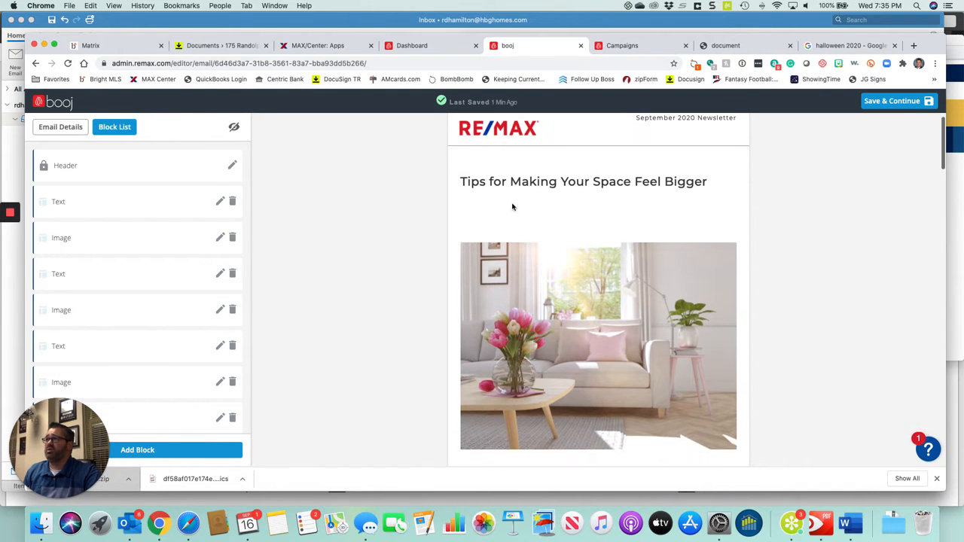
scroll(662, 226, down, 4)
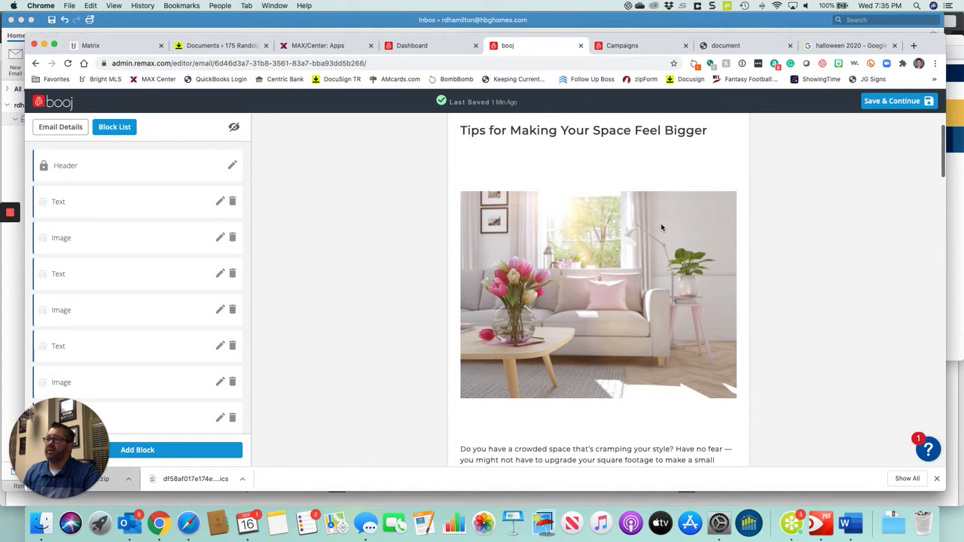
scroll(663, 226, down, 1)
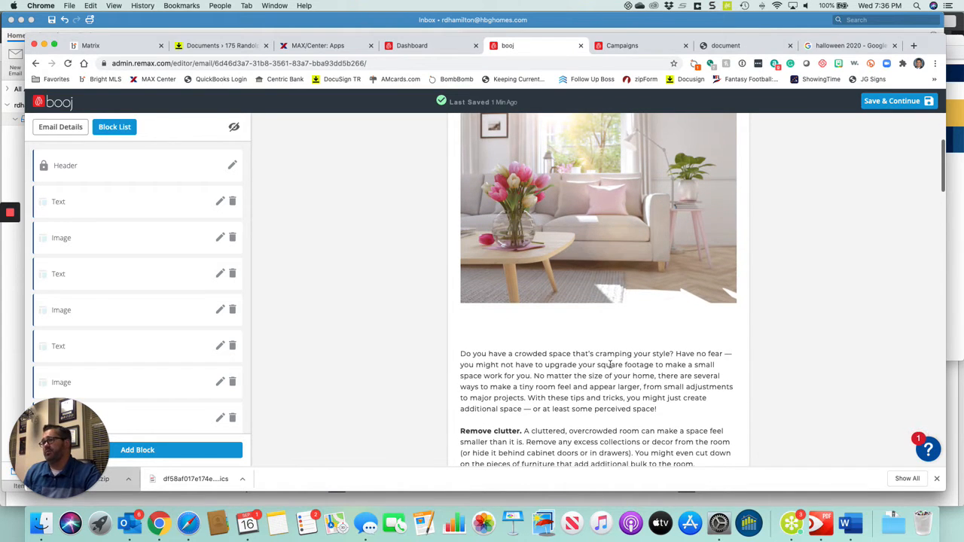
scroll(610, 364, down, 6)
scroll(610, 365, down, 3)
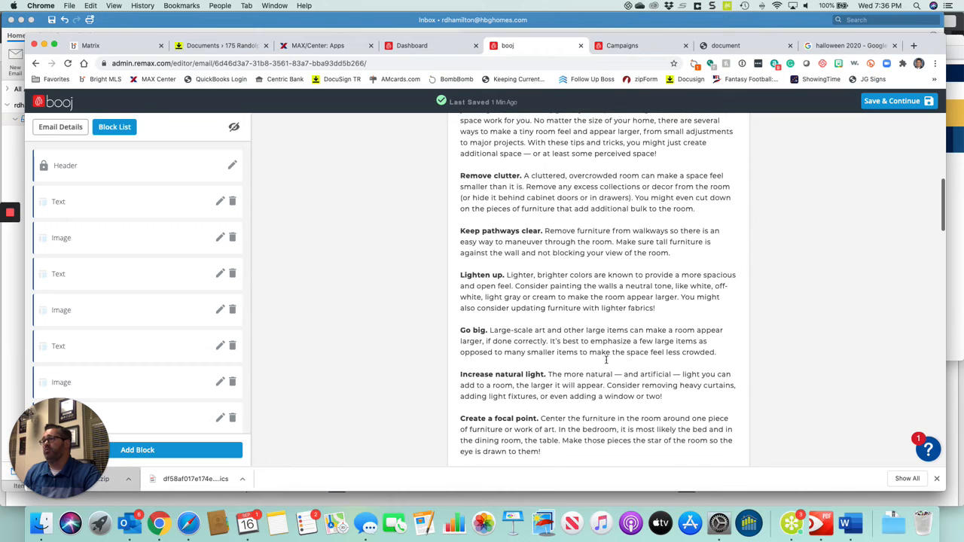
scroll(490, 273, down, 10)
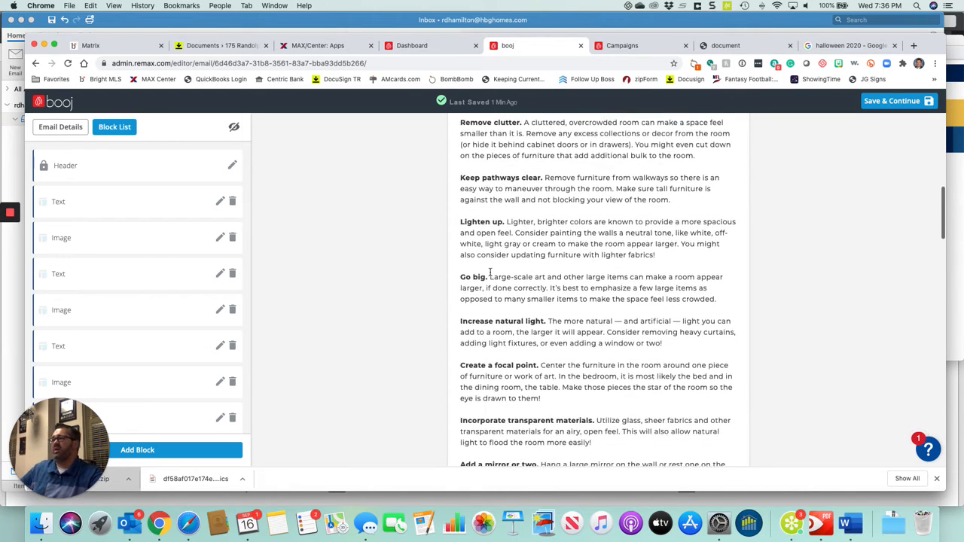
scroll(489, 272, down, 5)
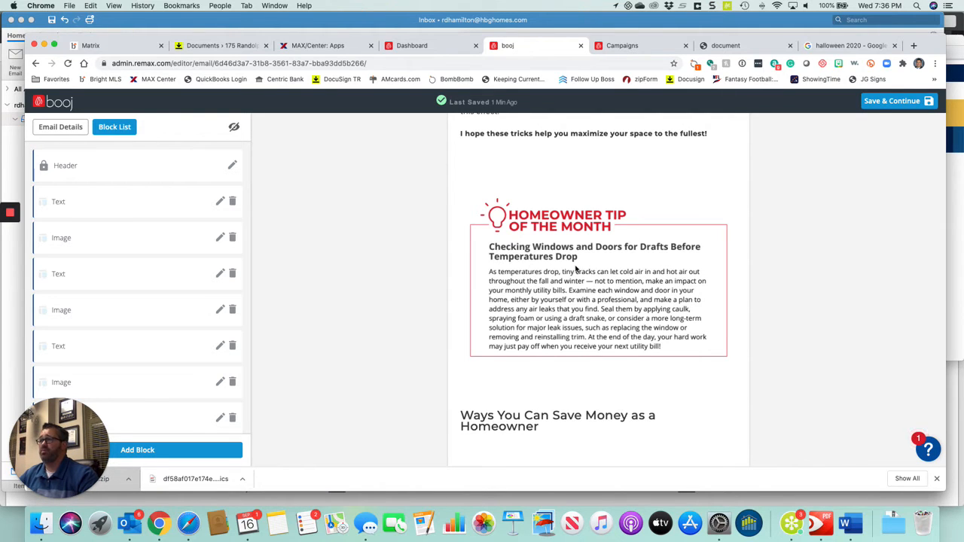
scroll(557, 269, down, 4)
scroll(576, 269, down, 2)
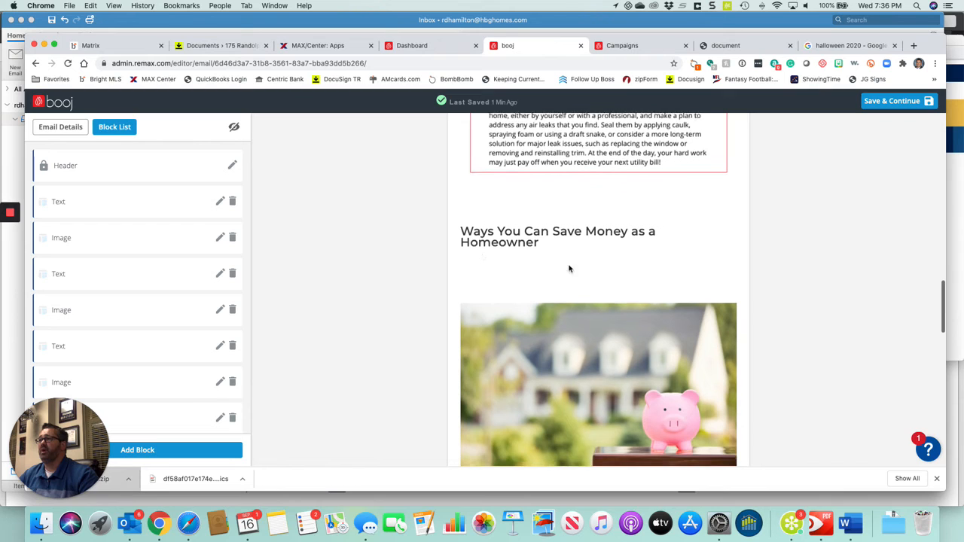
scroll(528, 255, down, 12)
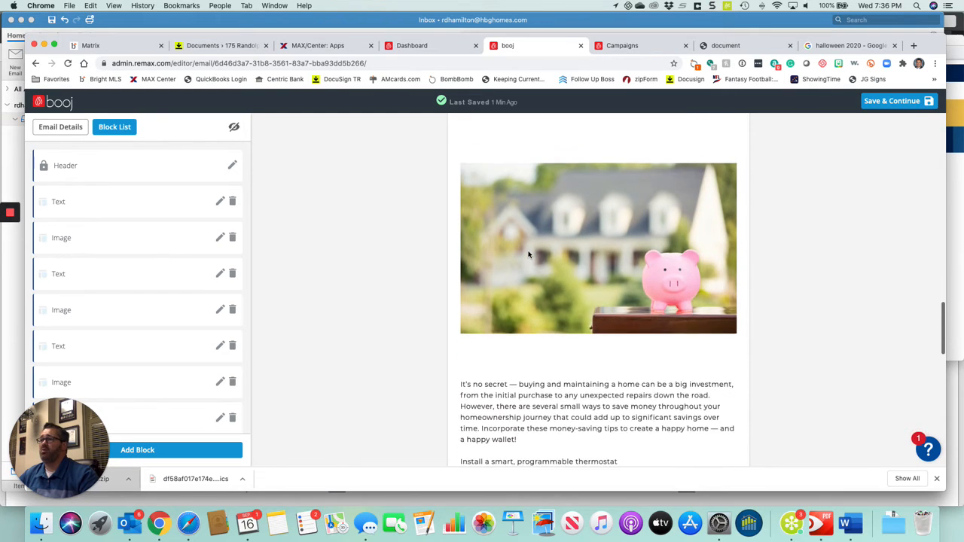
scroll(527, 251, down, 6)
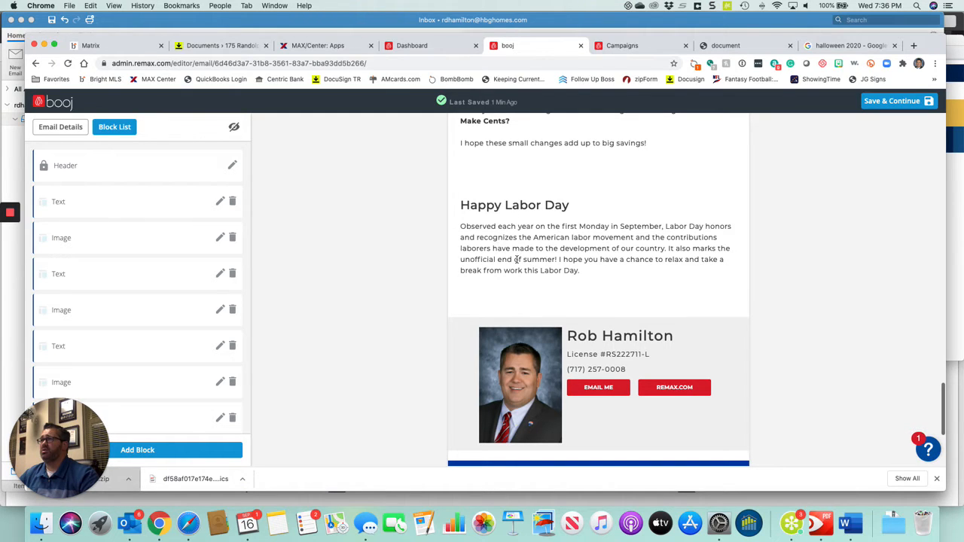
scroll(527, 291, down, 5)
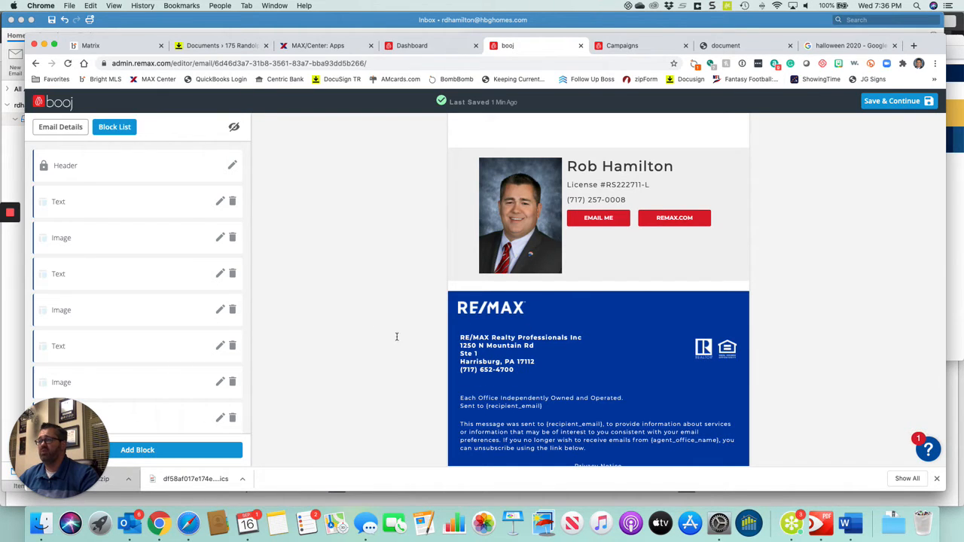
scroll(351, 316, down, 1)
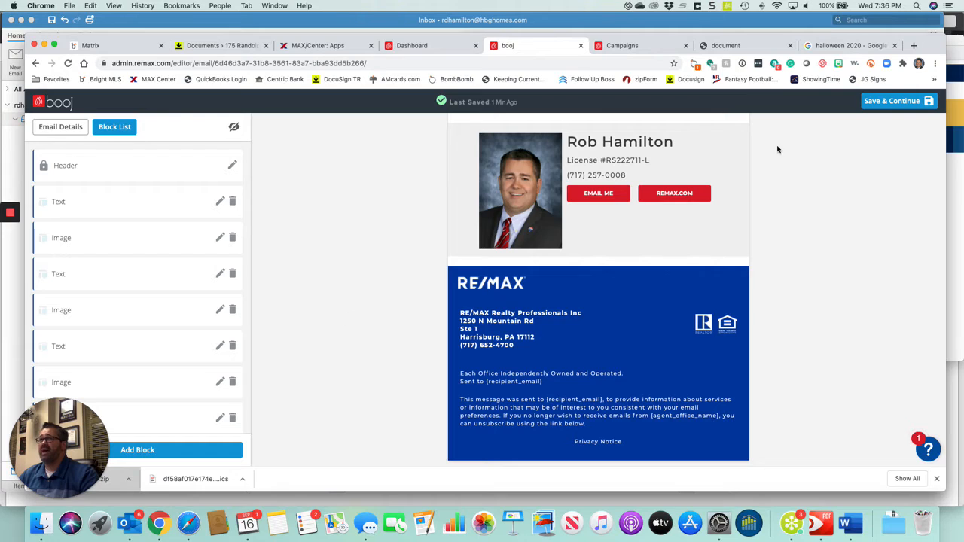
Save the newsletter email, return to the campaign and rename it "September 2020 Newsletter - New".
click(885, 106)
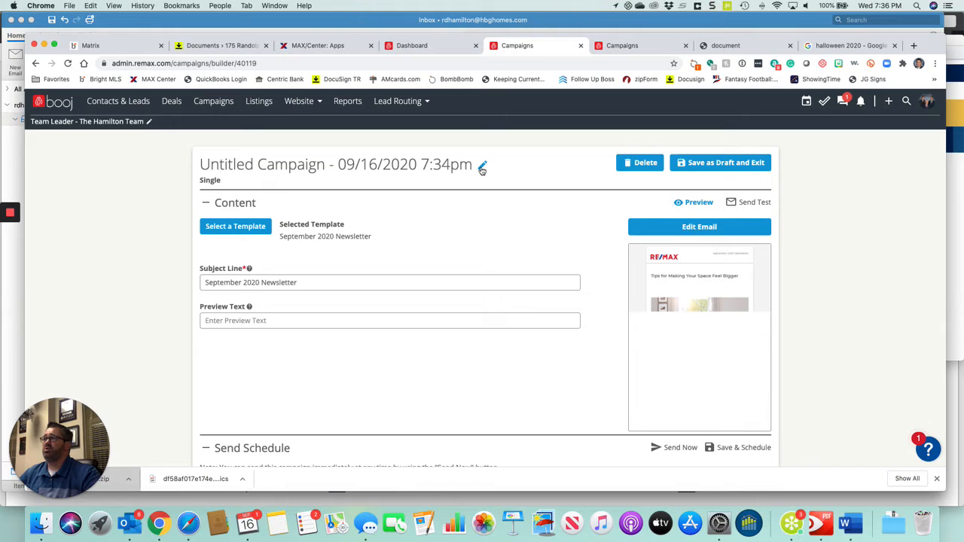
triple_click(308, 281)
key(super+c)
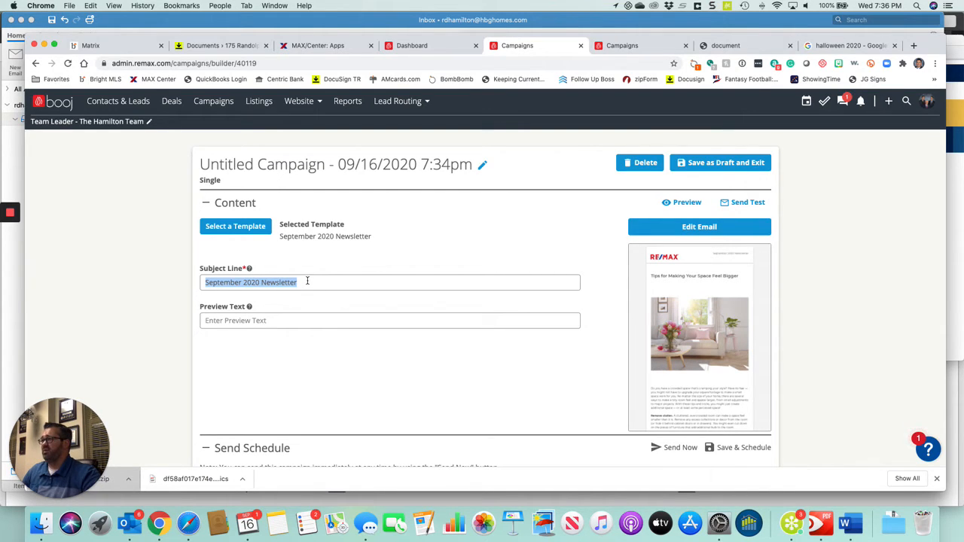
click(481, 165)
triple_click(347, 164)
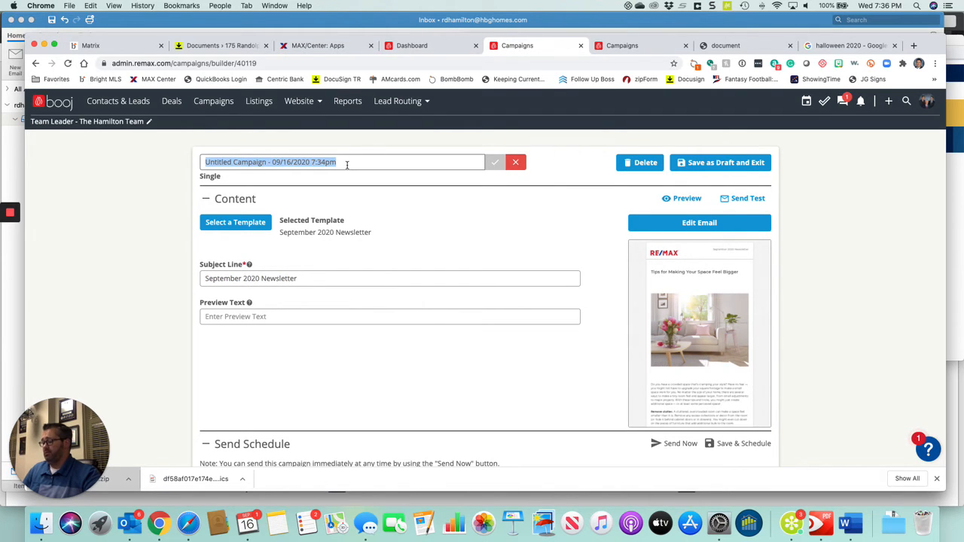
key(super+v)
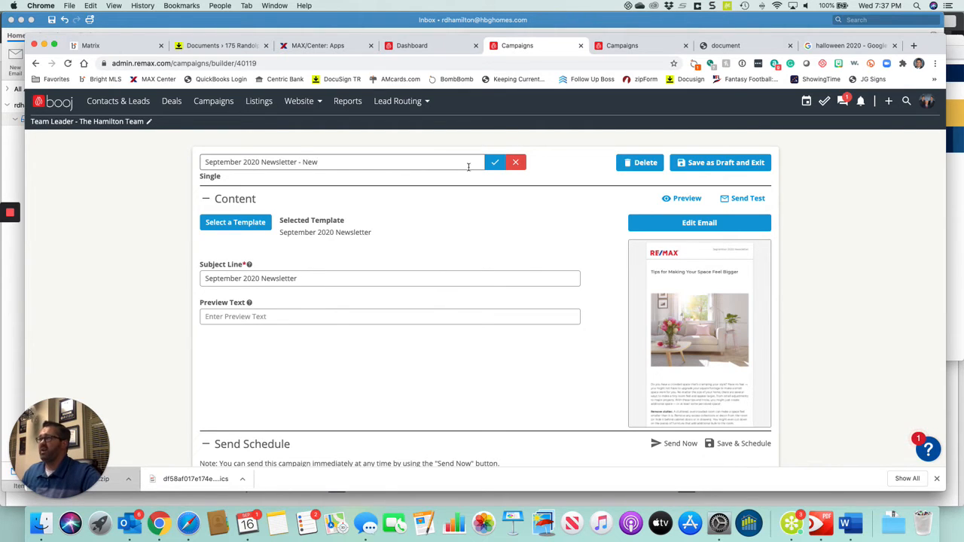
click(493, 164)
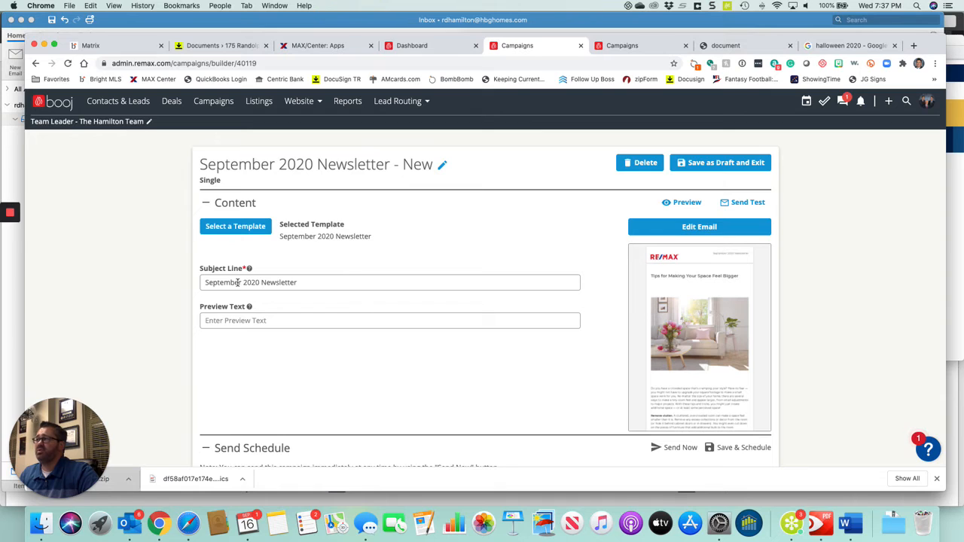
Copy the subject line "September 2020 Newsletter" into the campaign's preview text.
scroll(237, 283, down, 2)
triple_click(294, 214)
key(super+c)
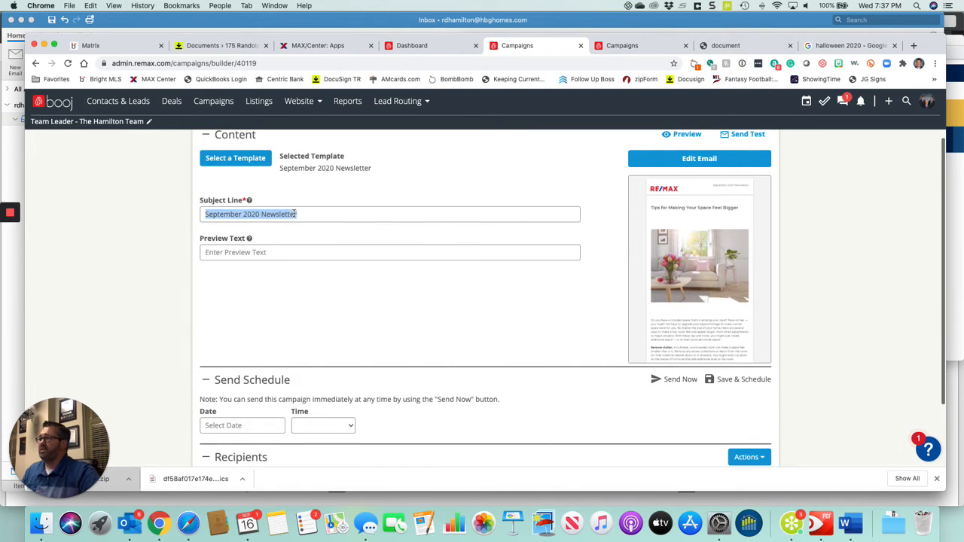
click(245, 250)
key(super+v)
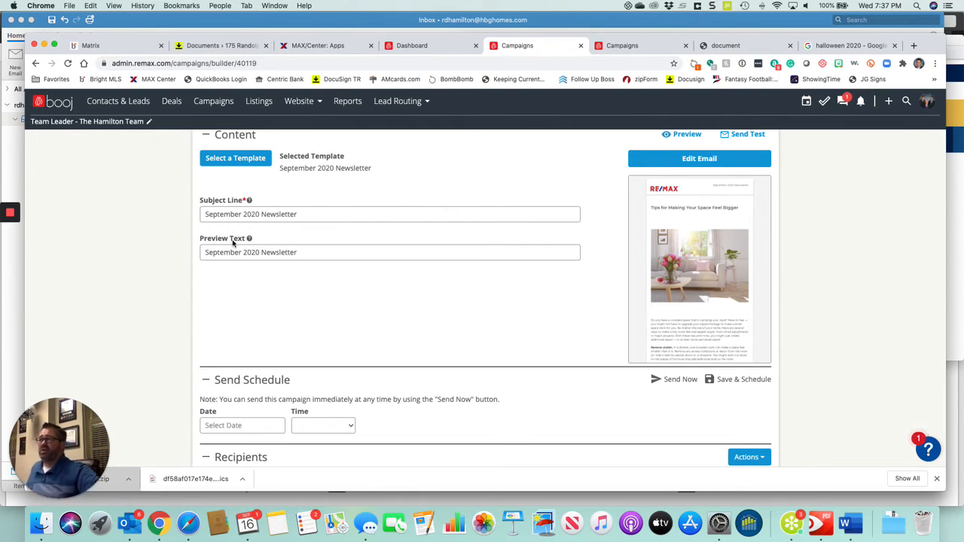
Set the campaign's send schedule to 09/18/2020 at 8:00 am.
scroll(256, 271, down, 3)
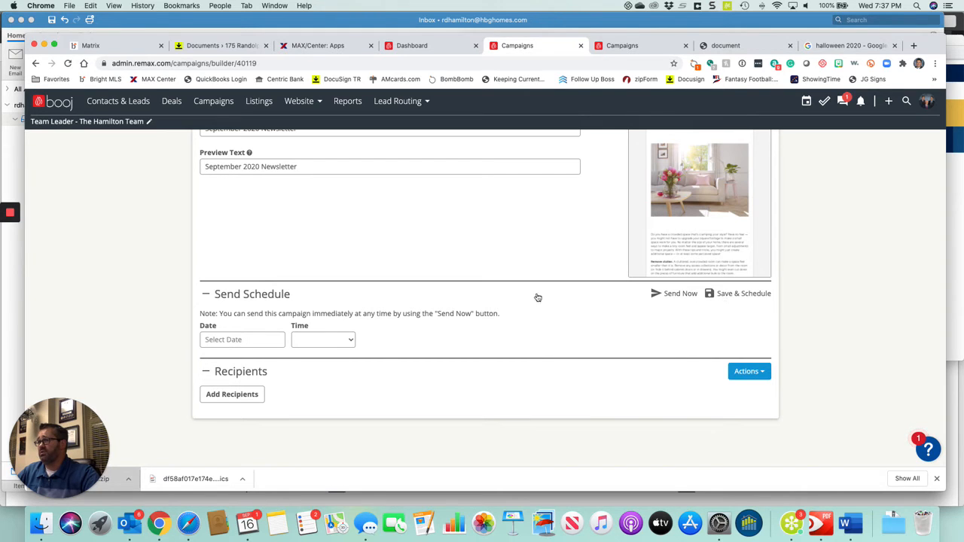
click(243, 341)
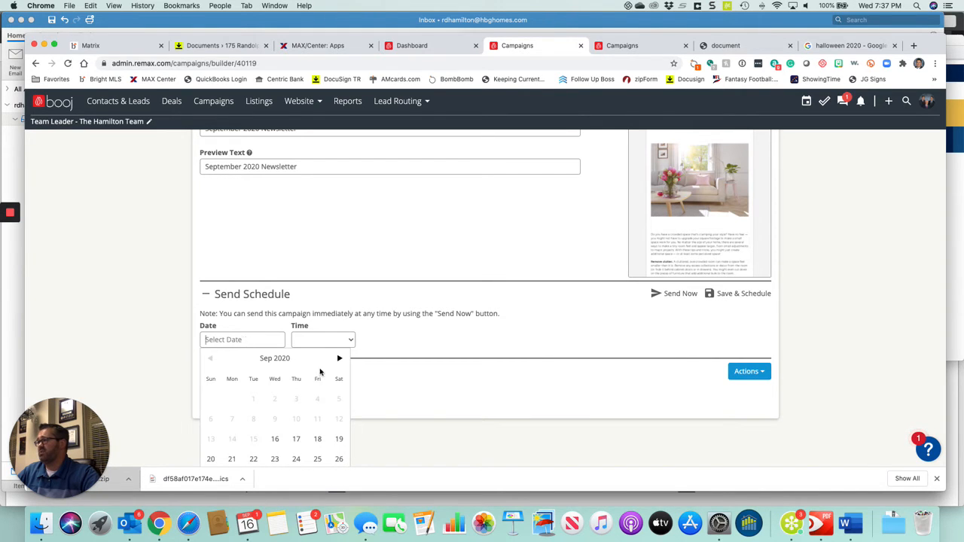
scroll(301, 388, down, 1)
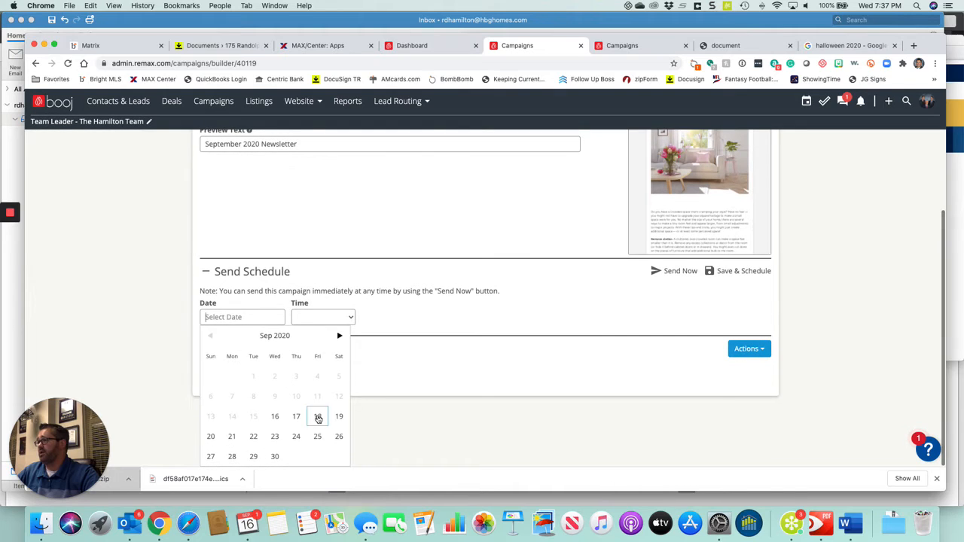
click(318, 419)
click(350, 340)
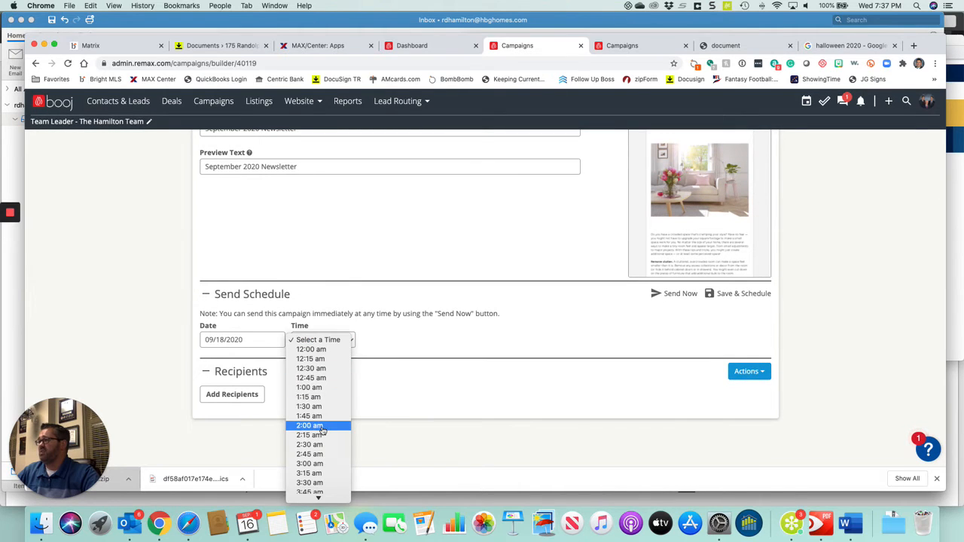
scroll(322, 430, down, 5)
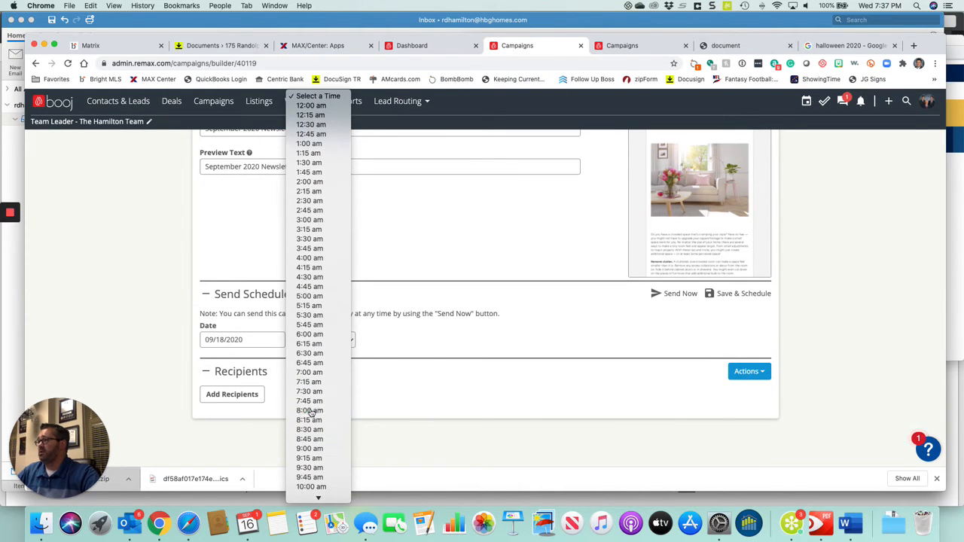
click(311, 411)
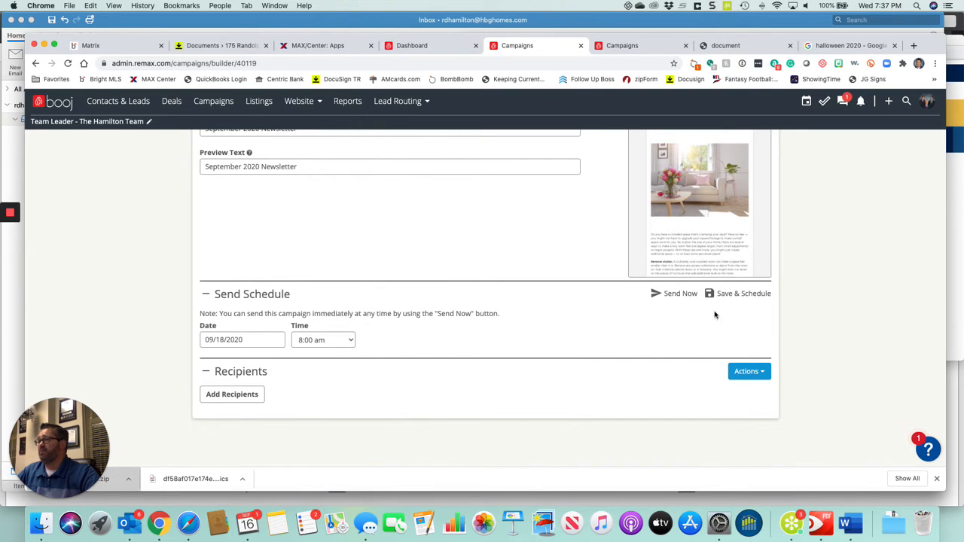
Add All Contacts/Leads as the campaign's recipients, check the resulting recipient list, and save and schedule the campaign.
click(224, 395)
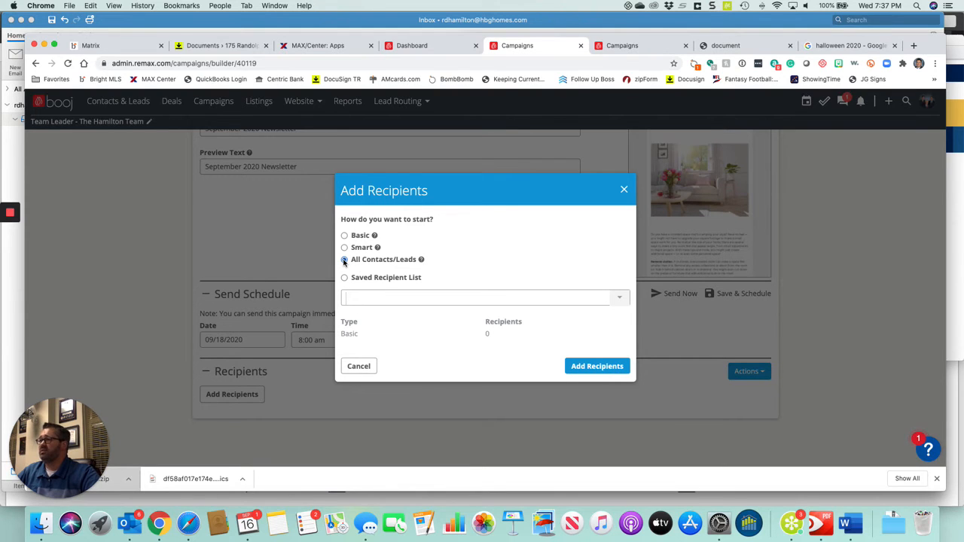
click(587, 367)
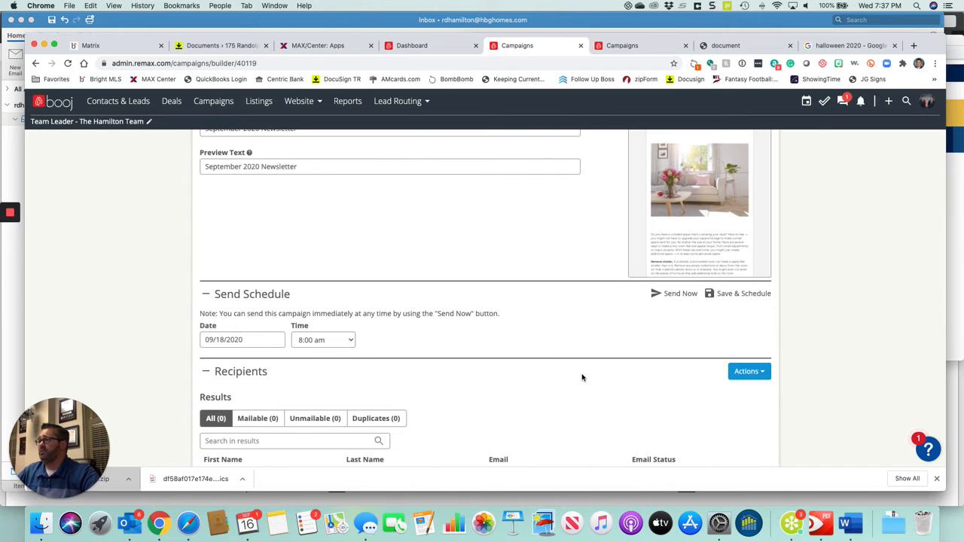
scroll(166, 324, down, 3)
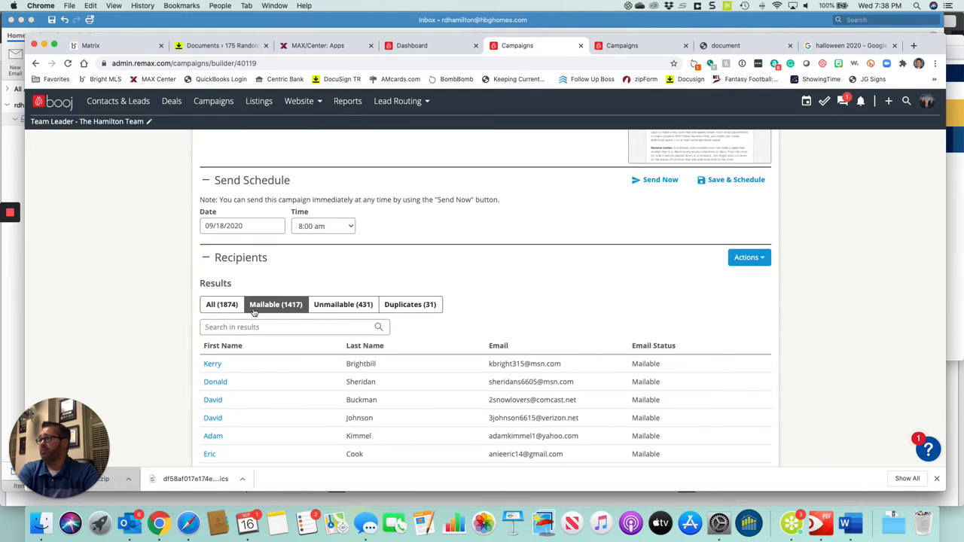
scroll(497, 315, up, 1)
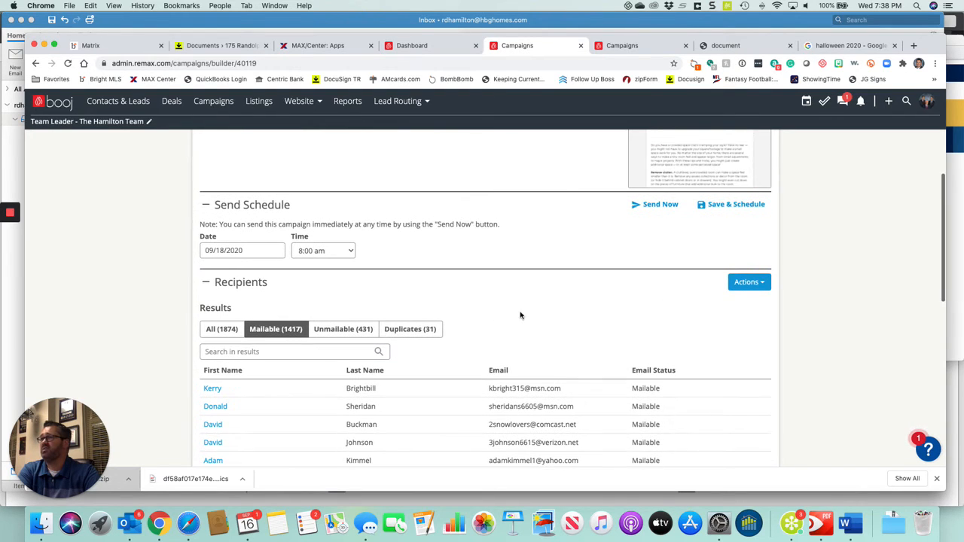
click(727, 207)
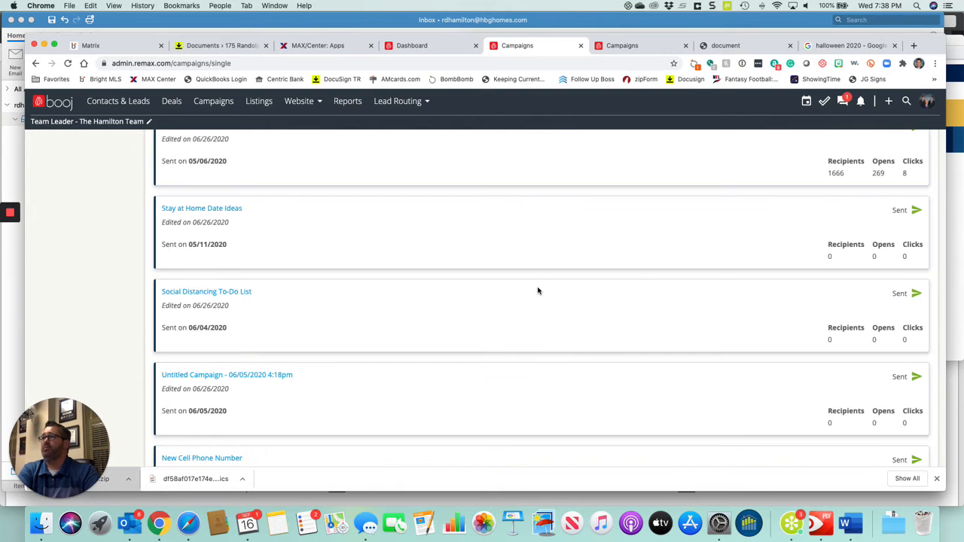
Filter the single campaigns to the scheduled ones and review their names and send dates.
scroll(538, 291, up, 5)
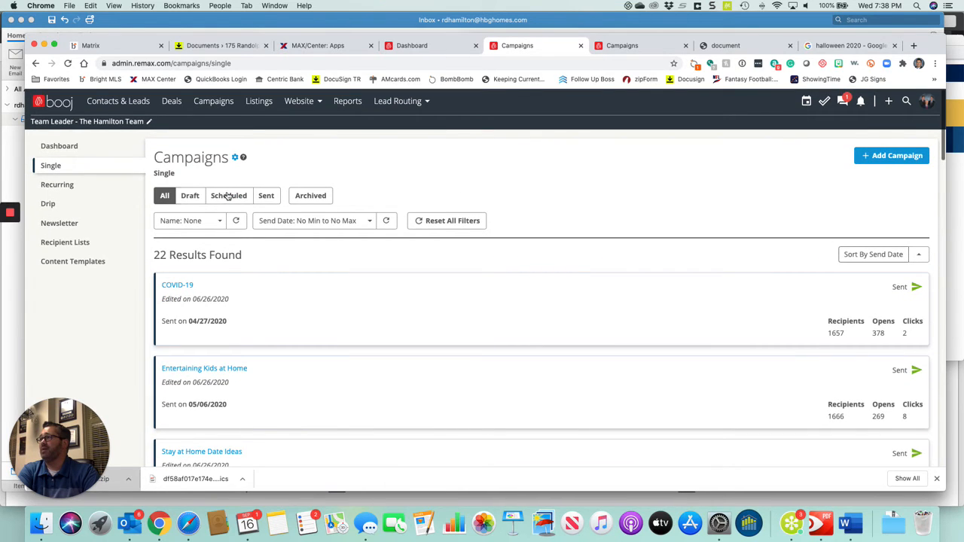
click(229, 197)
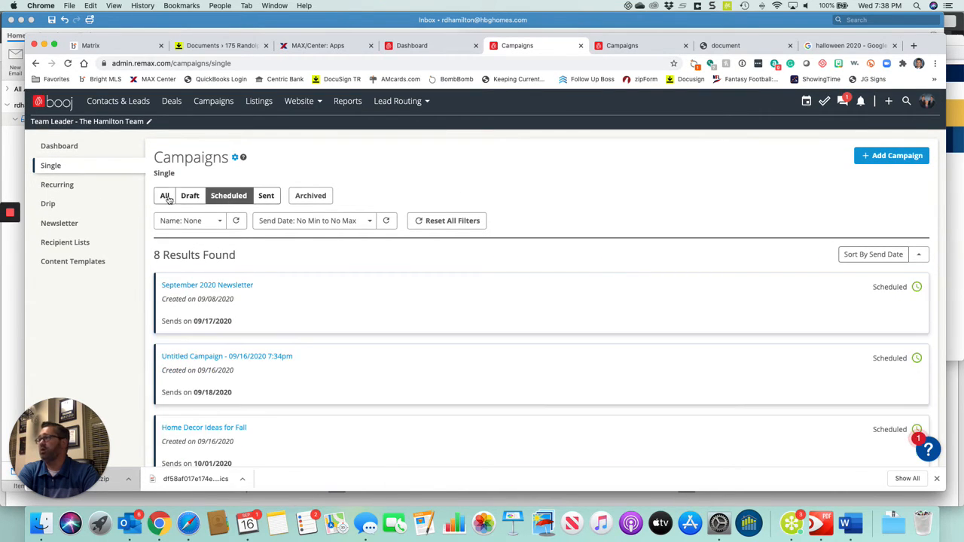
scroll(284, 300, down, 5)
scroll(284, 300, down, 5)
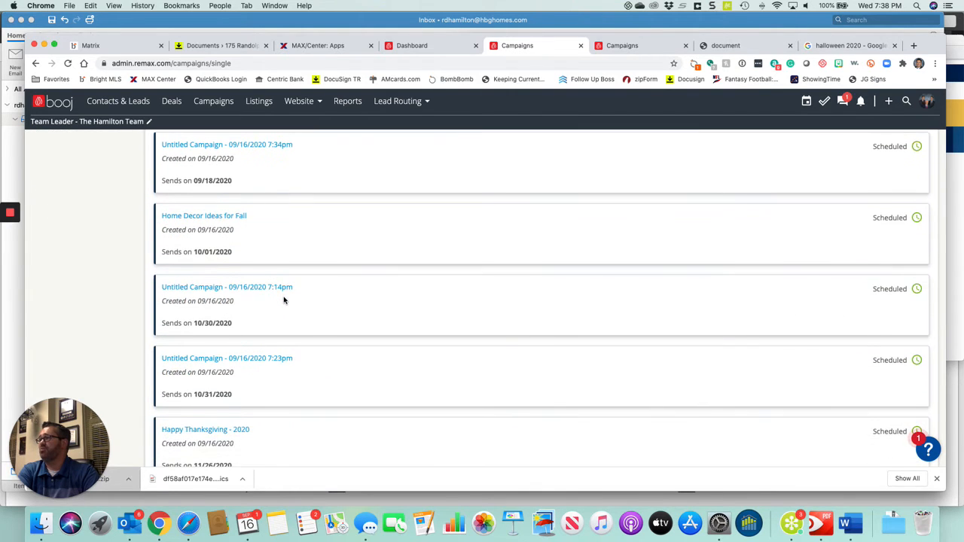
scroll(284, 300, down, 3)
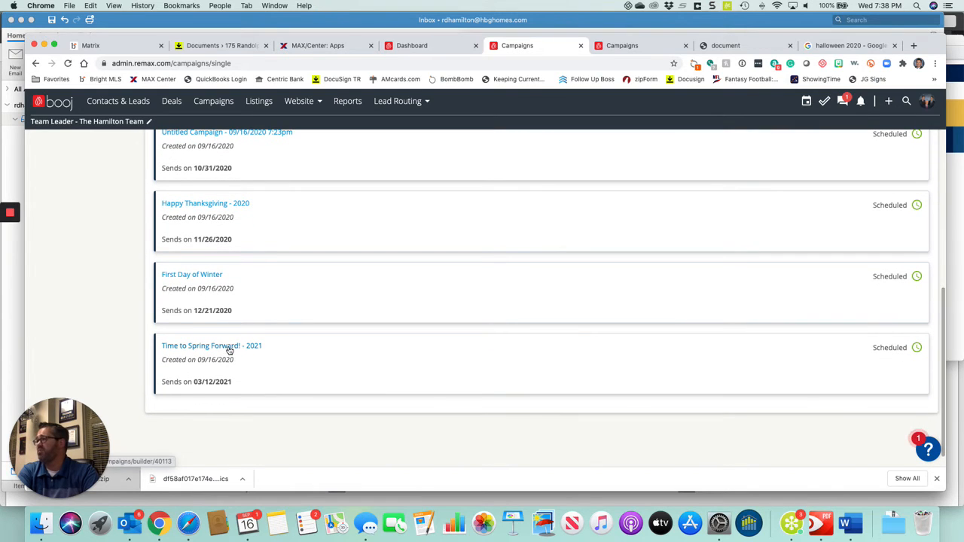
scroll(225, 350, up, 3)
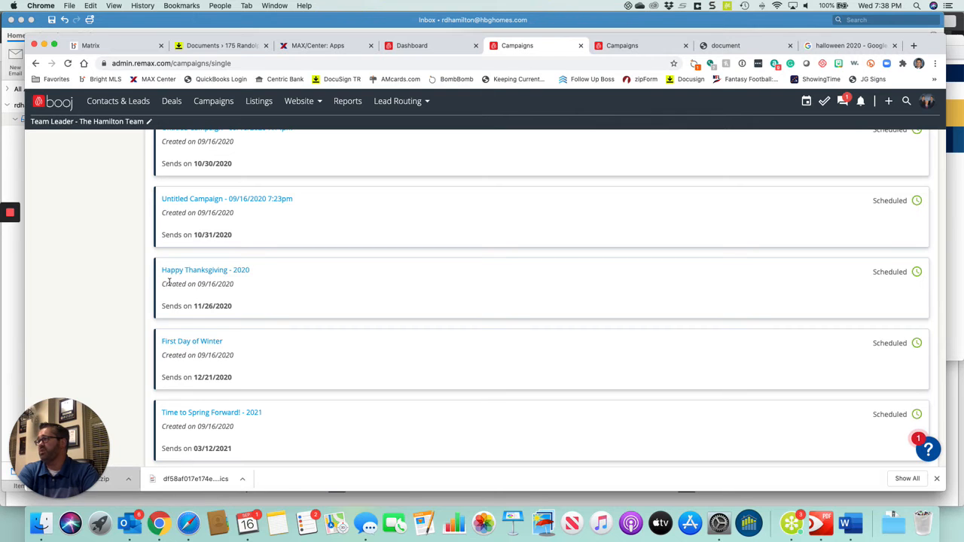
scroll(170, 282, up, 4)
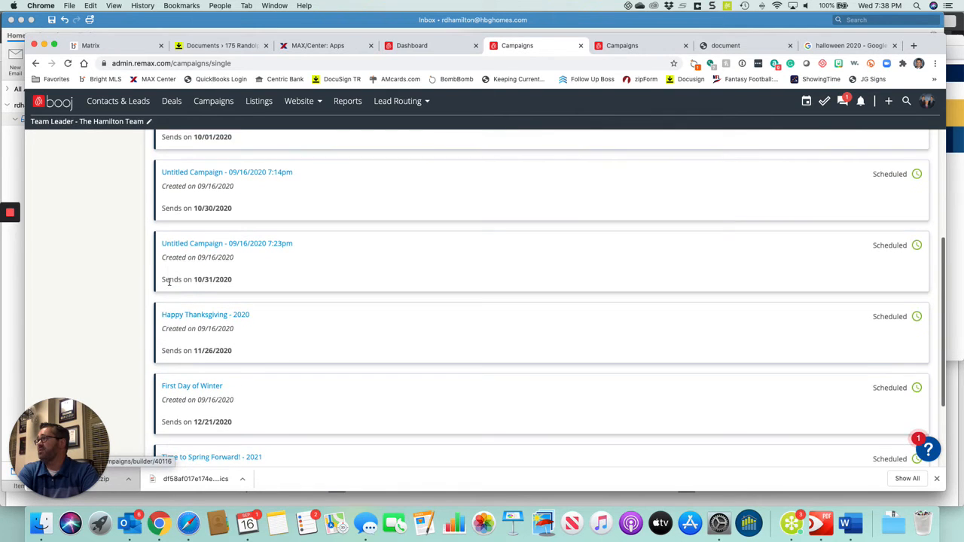
scroll(183, 241, up, 2)
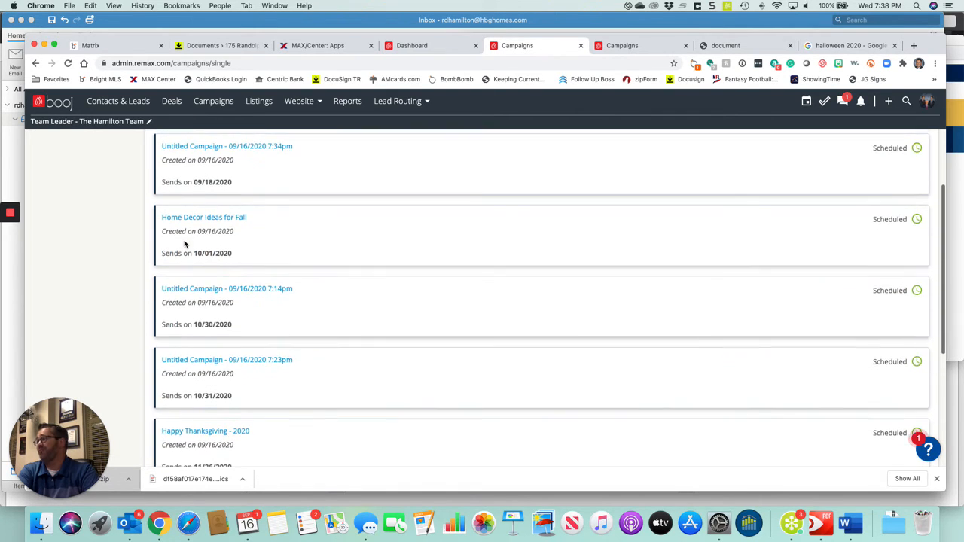
scroll(217, 304, up, 2)
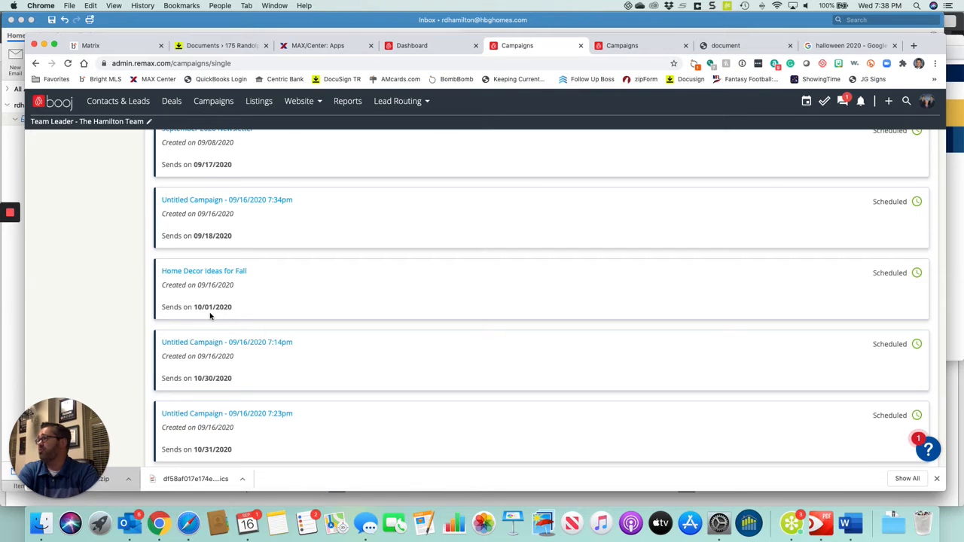
scroll(210, 316, up, 1)
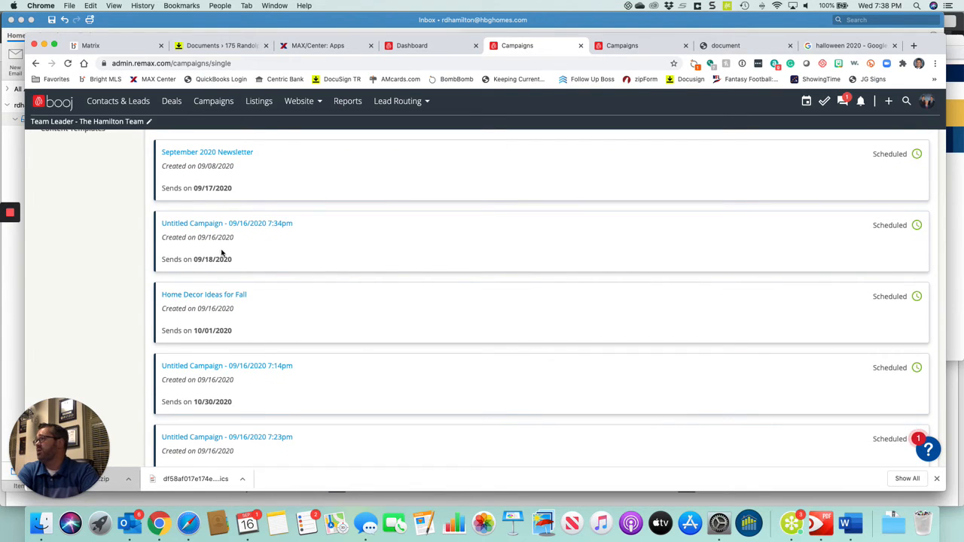
scroll(220, 256, up, 3)
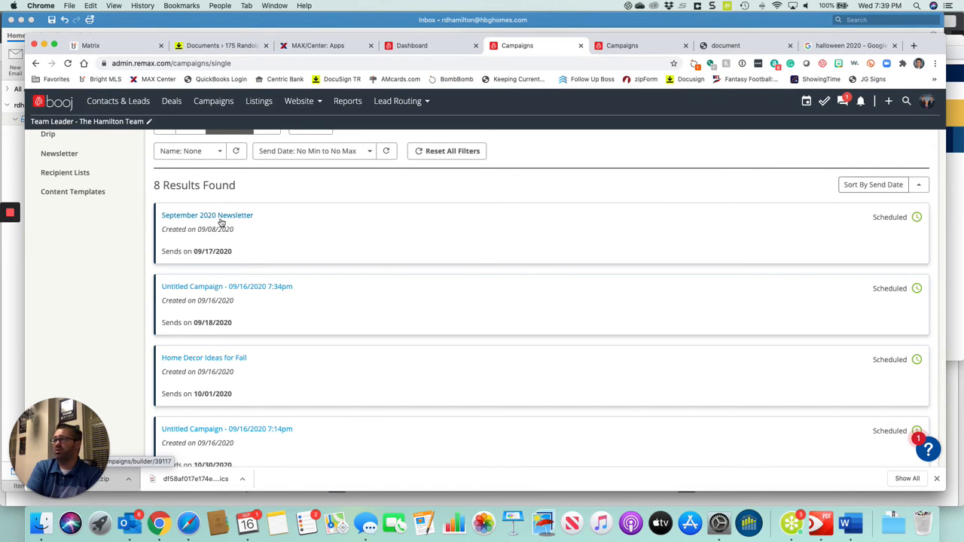
scroll(220, 222, up, 3)
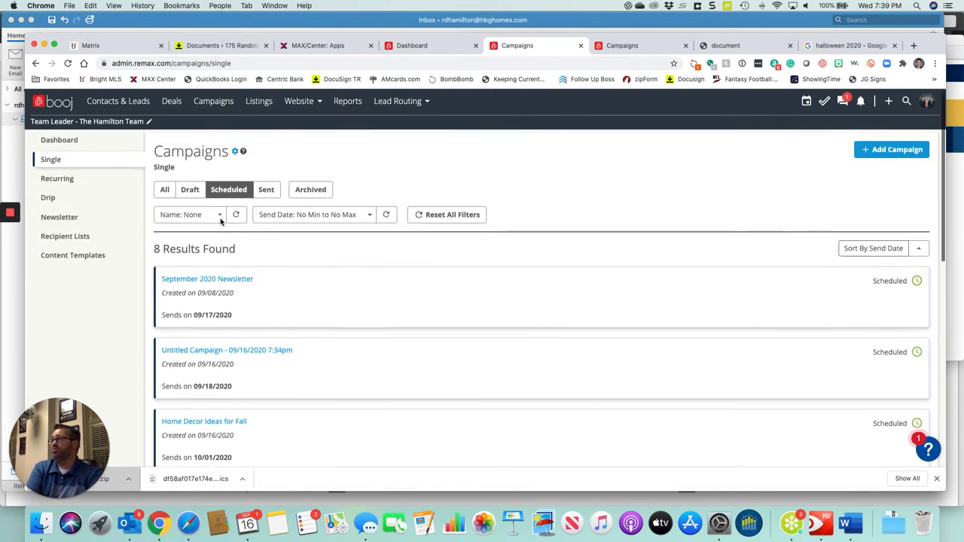
Build another single campaign with the default name and open its template selection.
click(885, 156)
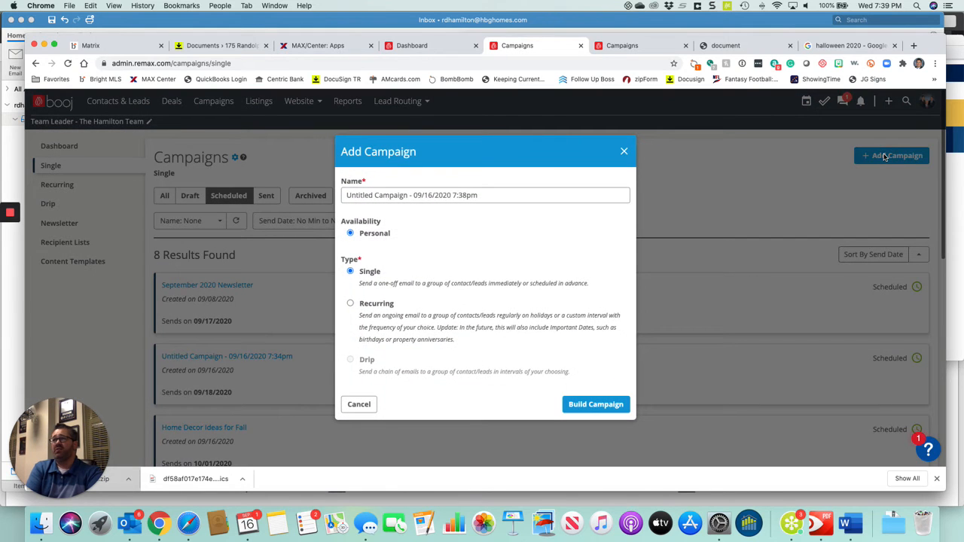
click(594, 405)
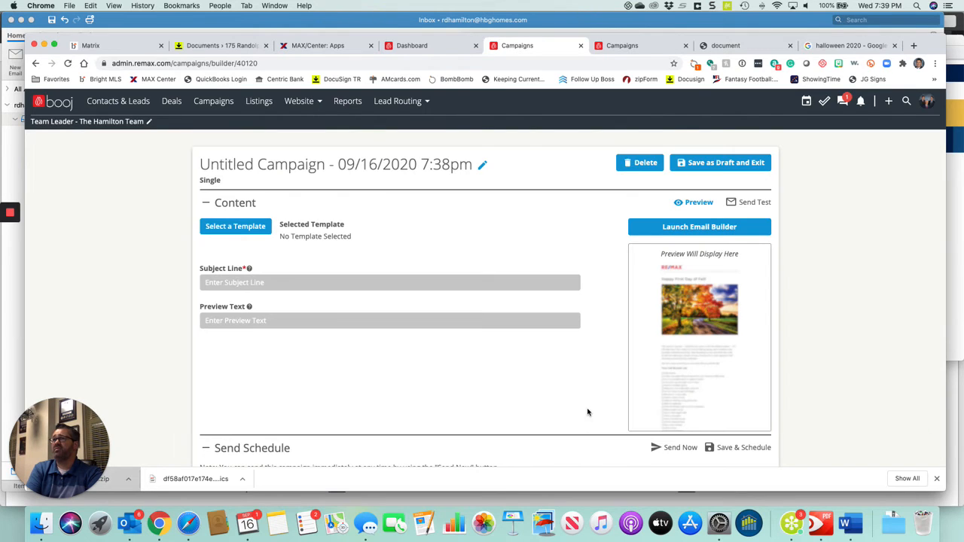
click(244, 234)
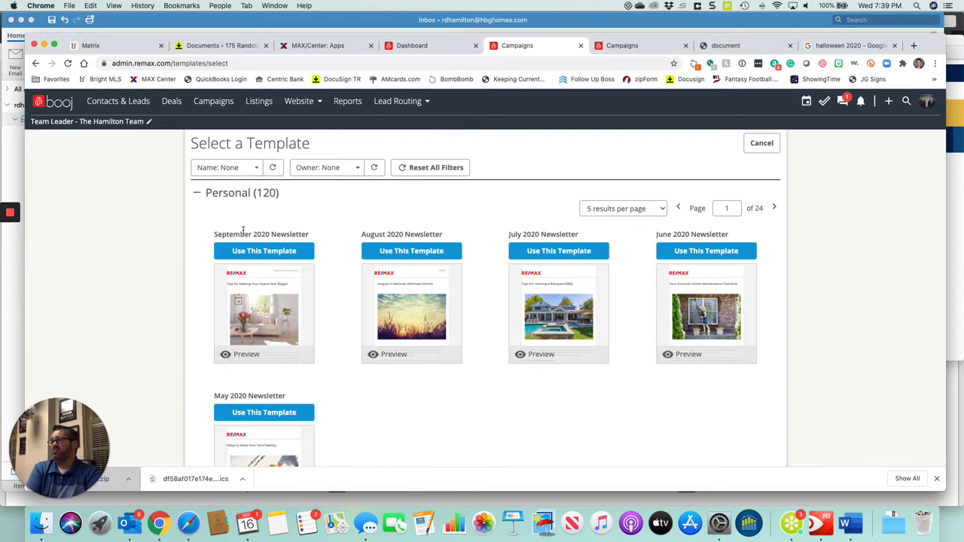
Set the personal template list to 100 results per page.
click(616, 210)
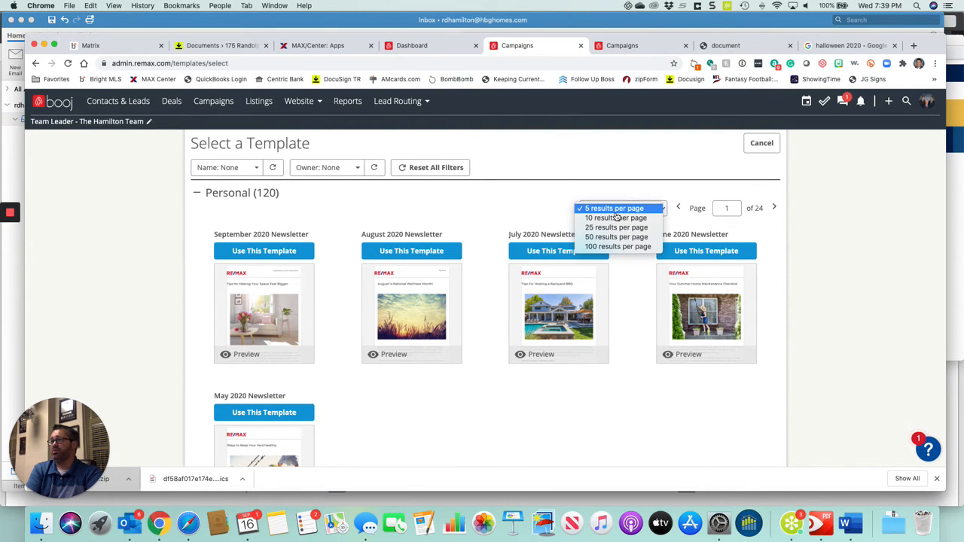
click(614, 247)
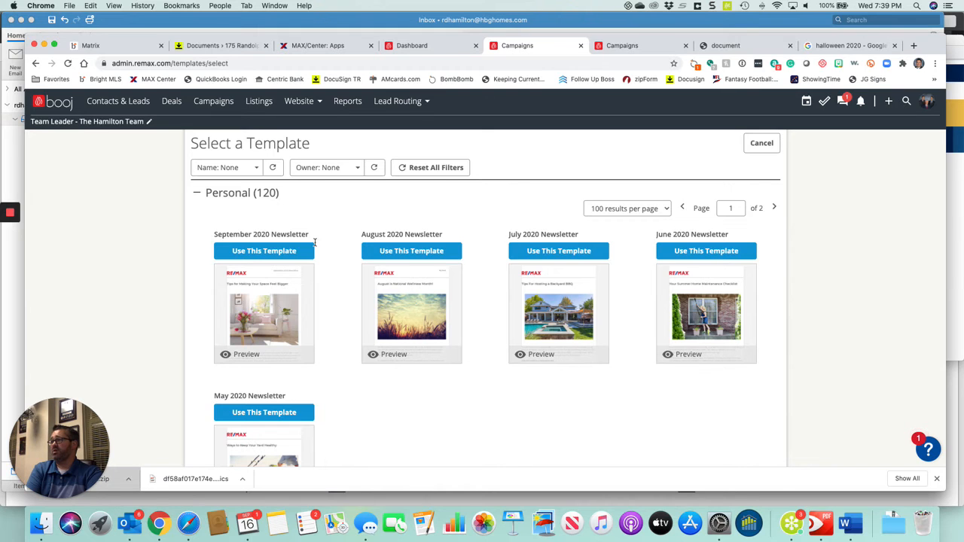
scroll(315, 246, down, 2)
scroll(315, 246, up, 2)
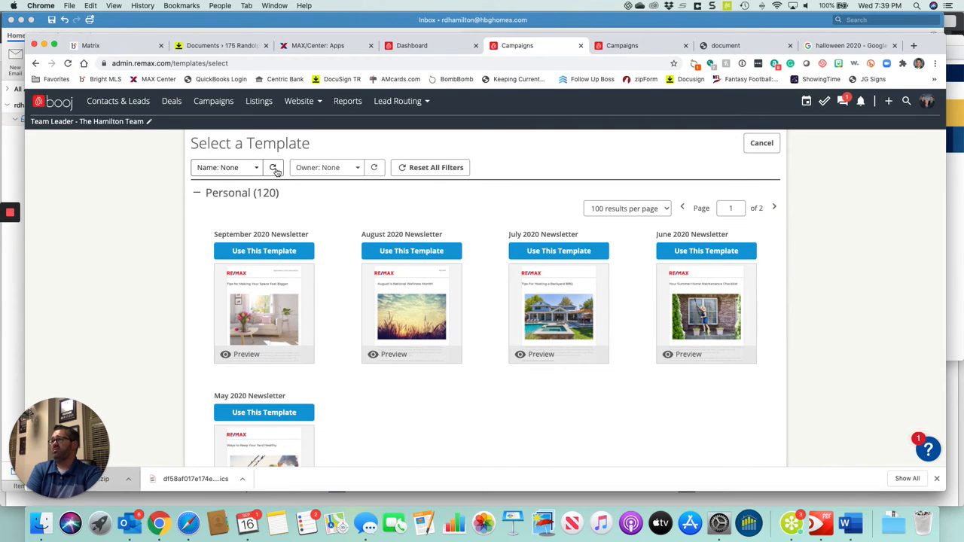
Try to refresh the template list by switching it to 50 results per page and back to 100.
click(620, 214)
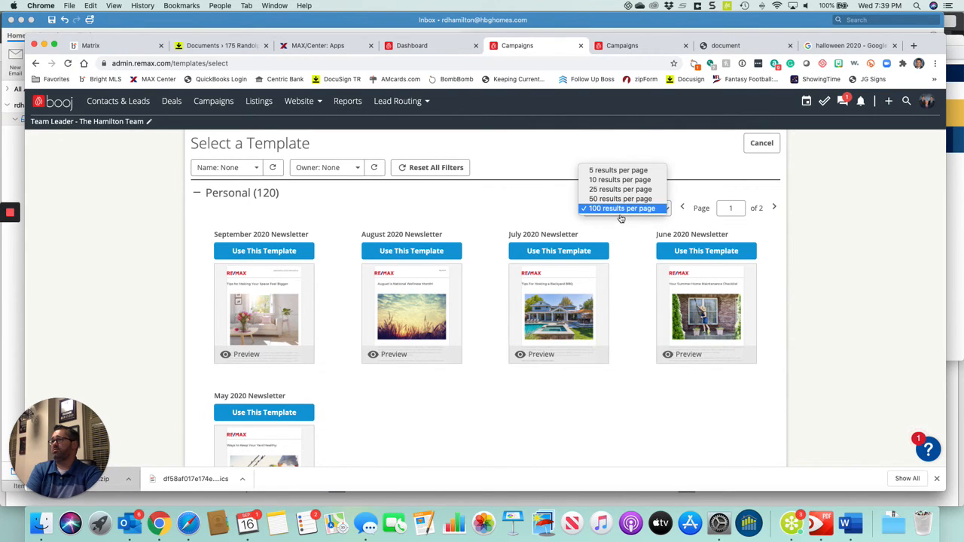
click(619, 199)
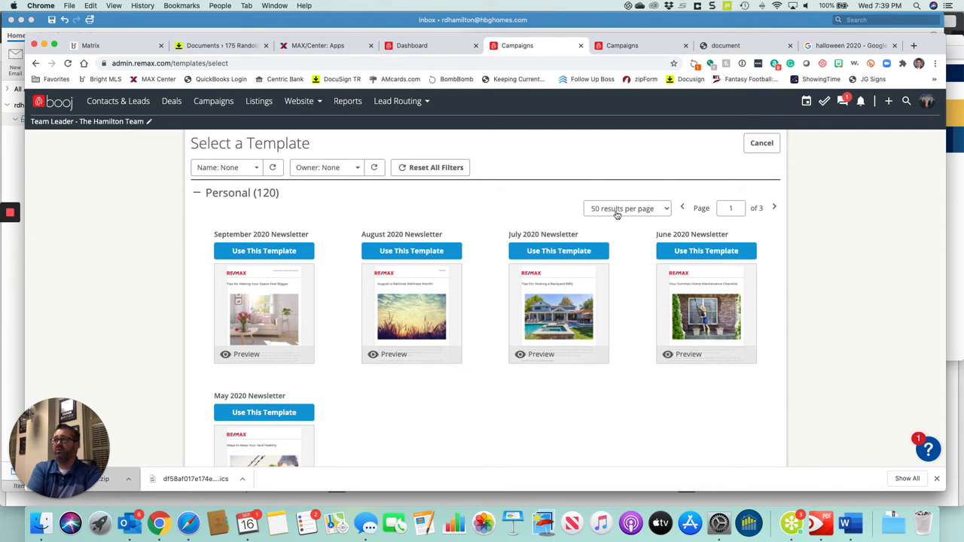
click(616, 214)
click(614, 219)
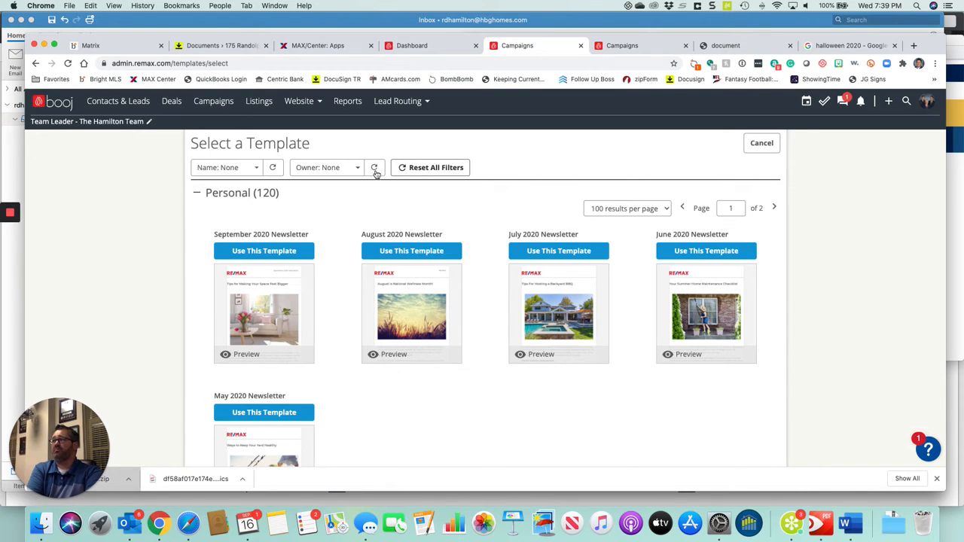
scroll(286, 283, down, 1)
scroll(286, 283, up, 1)
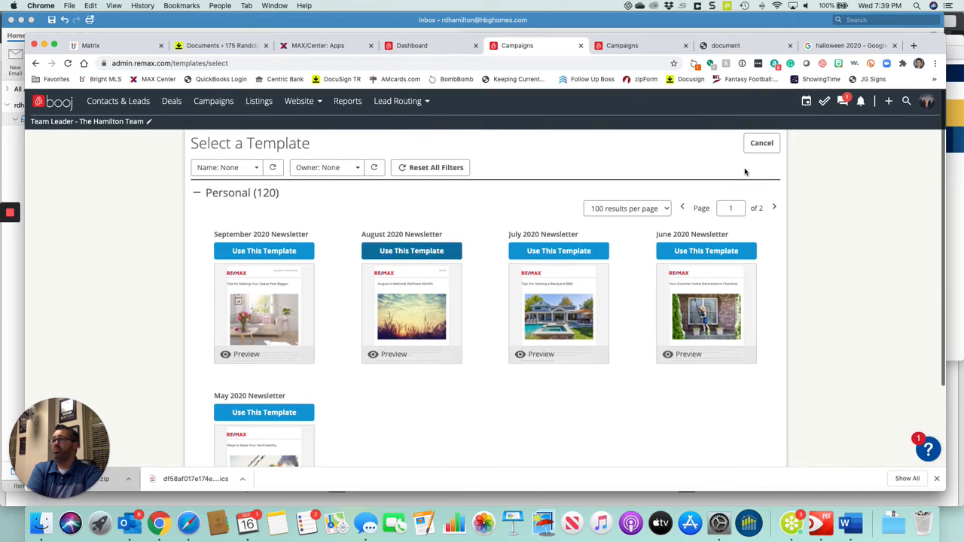
Cancel the template selection and reopen it from the campaign to browse the reloaded list of personal templates.
click(755, 144)
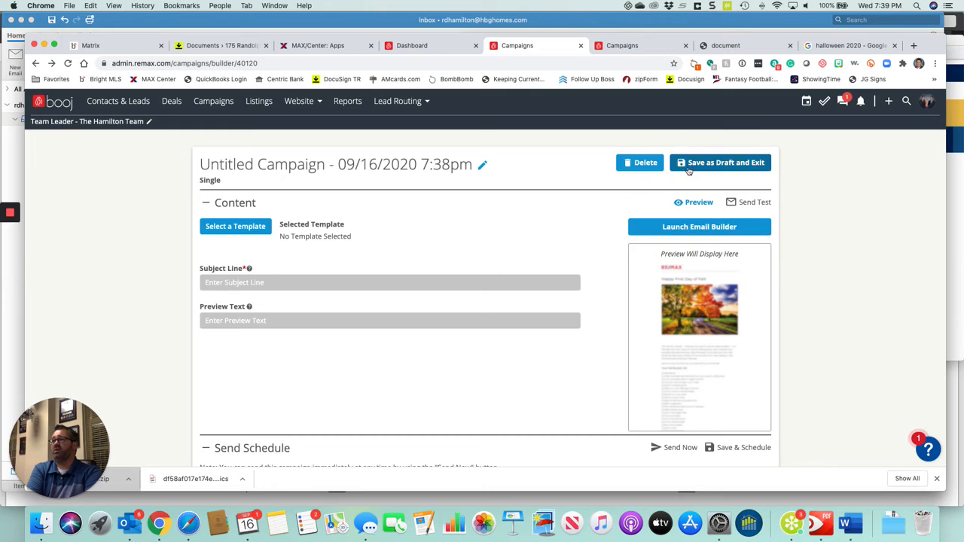
click(247, 228)
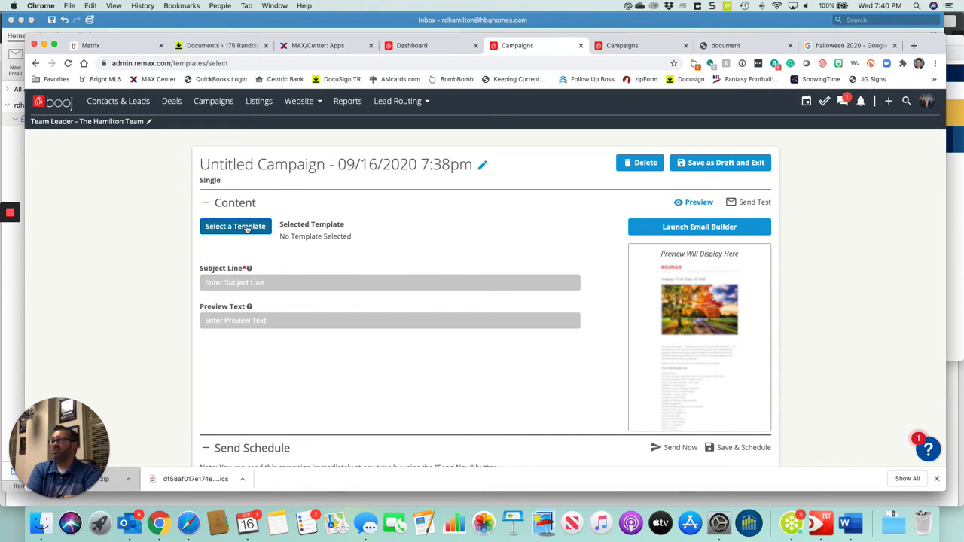
scroll(483, 223, down, 2)
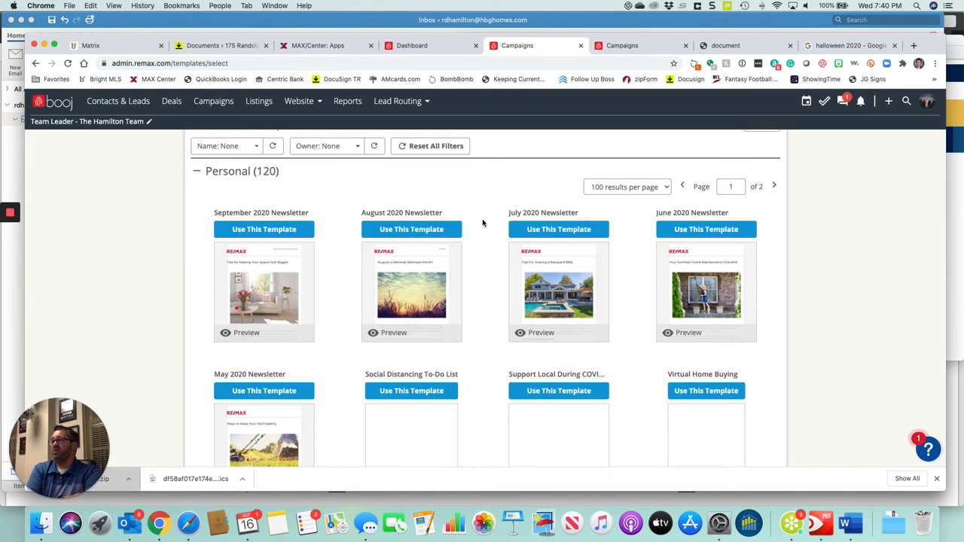
Browse the personal email templates, from the monthly newsletters through the holiday, seasonal, home buying and home selling designs.
scroll(482, 226, down, 5)
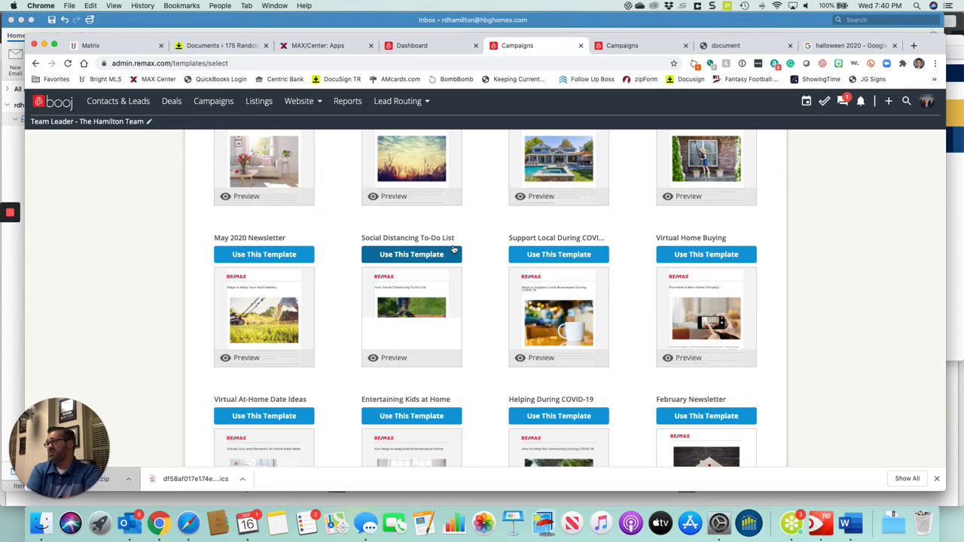
scroll(484, 255, down, 1)
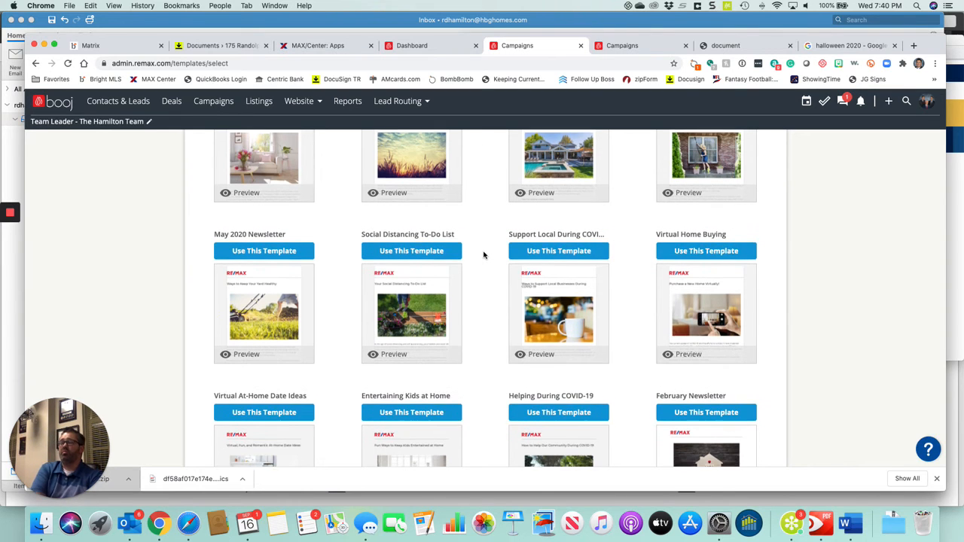
scroll(483, 255, down, 1)
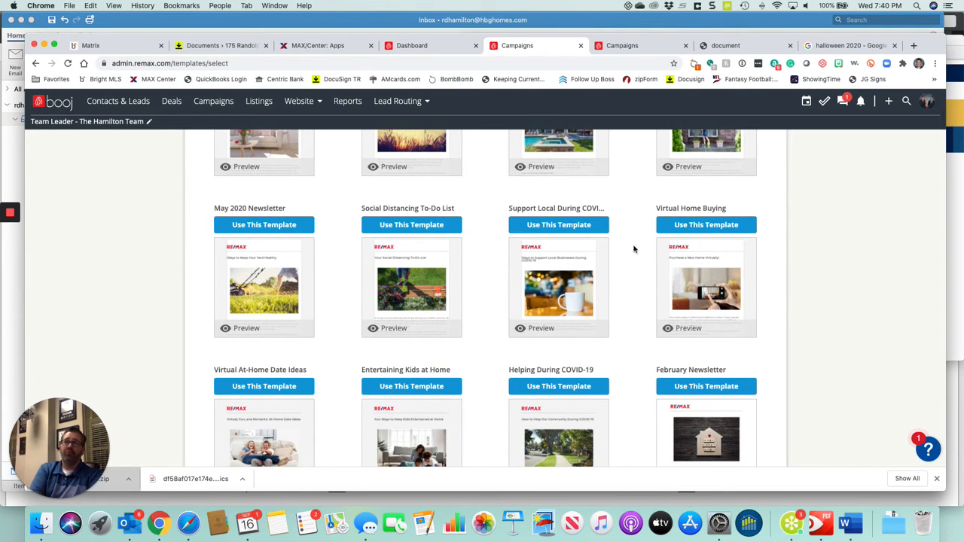
scroll(641, 247, down, 5)
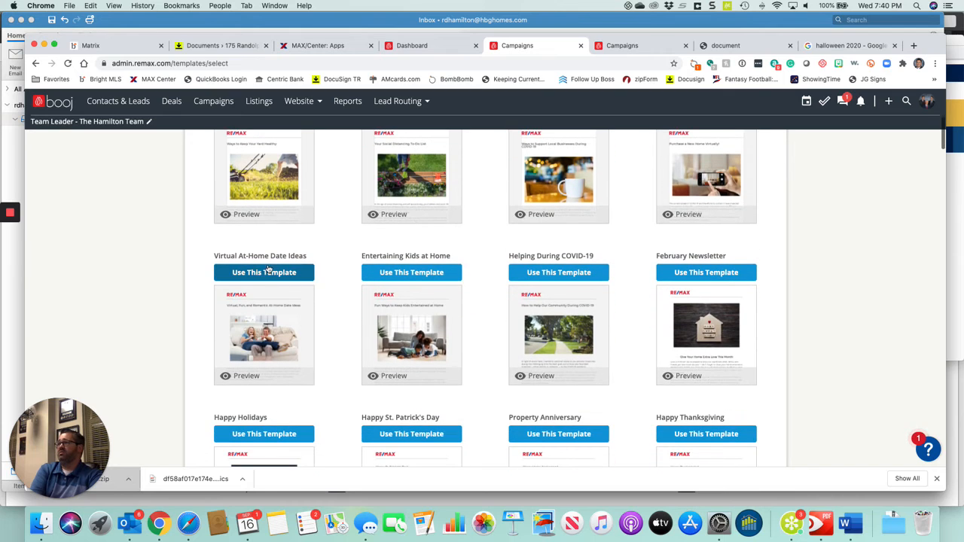
scroll(340, 269, down, 1)
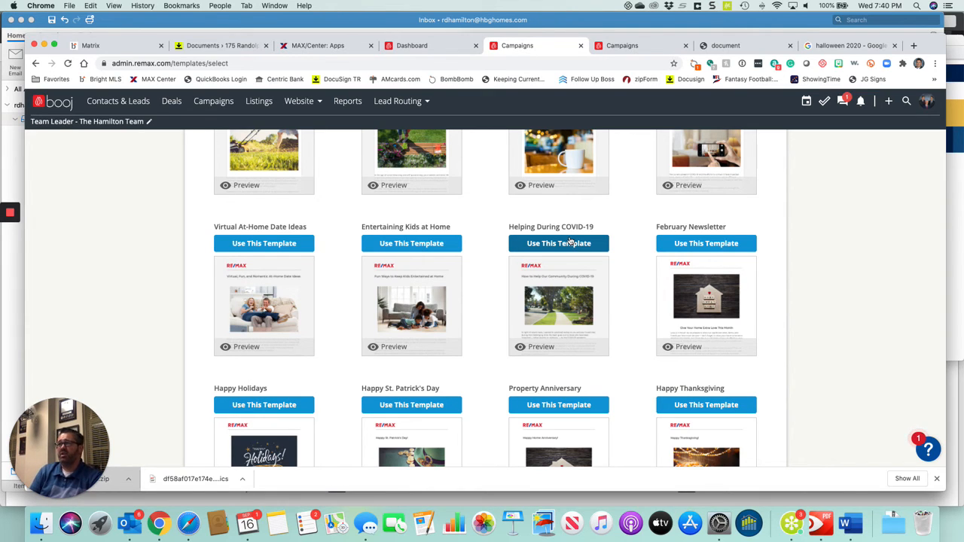
scroll(652, 262, down, 4)
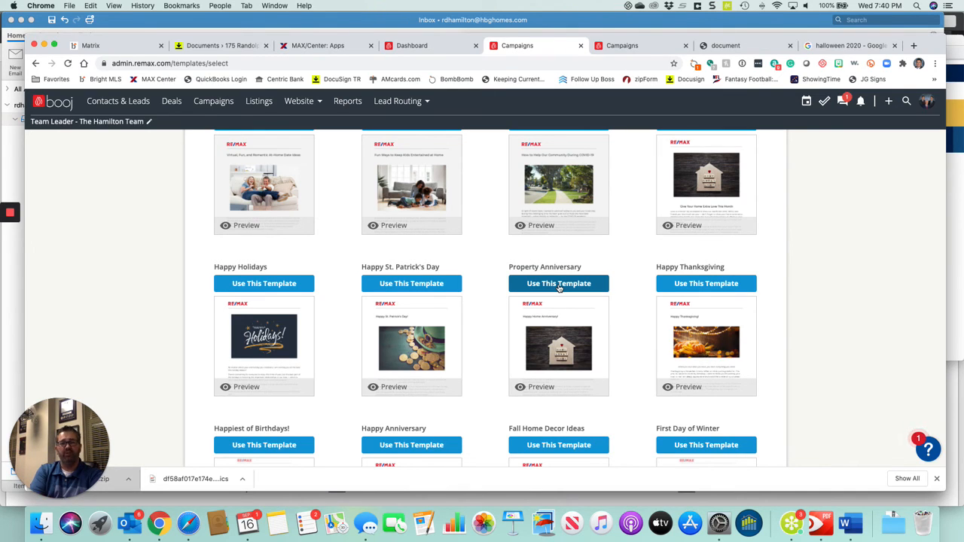
scroll(559, 287, down, 5)
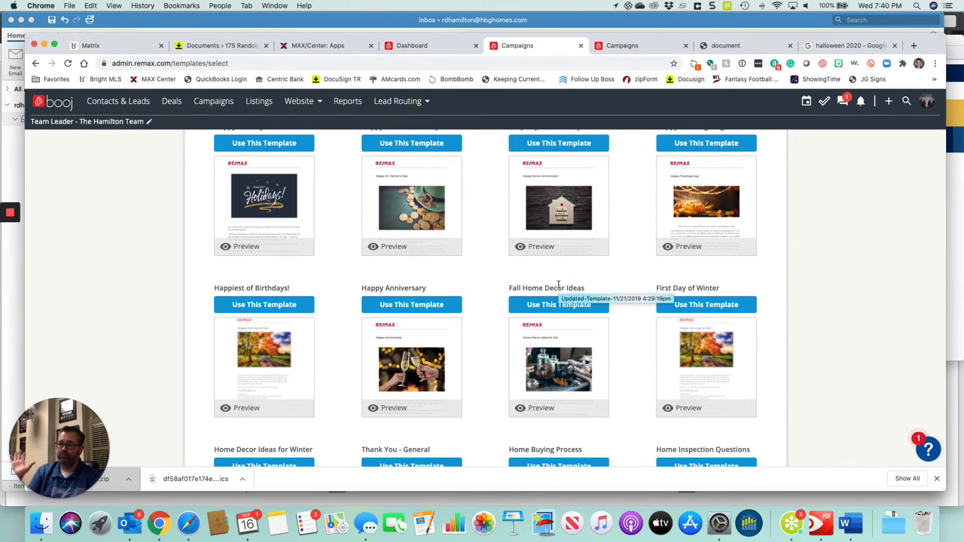
scroll(347, 324, down, 3)
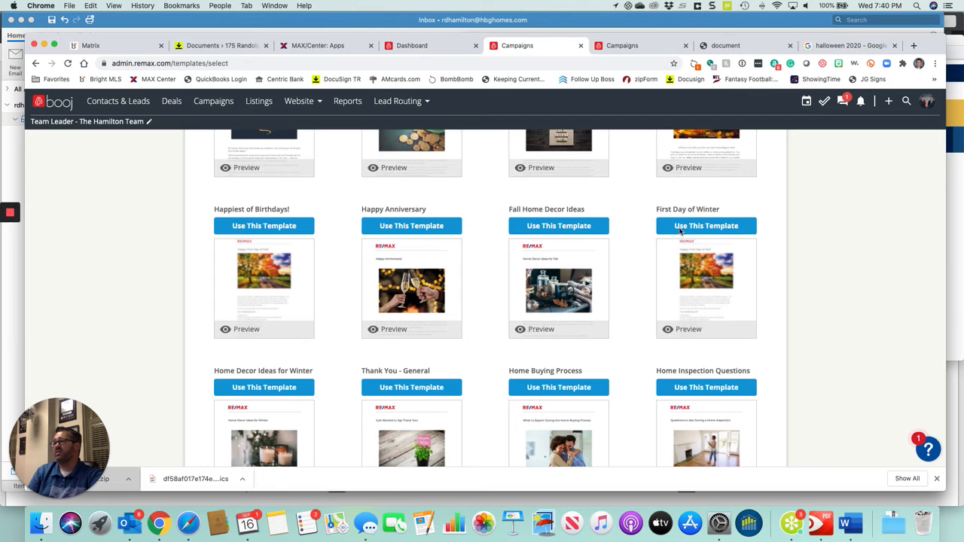
scroll(637, 269, down, 4)
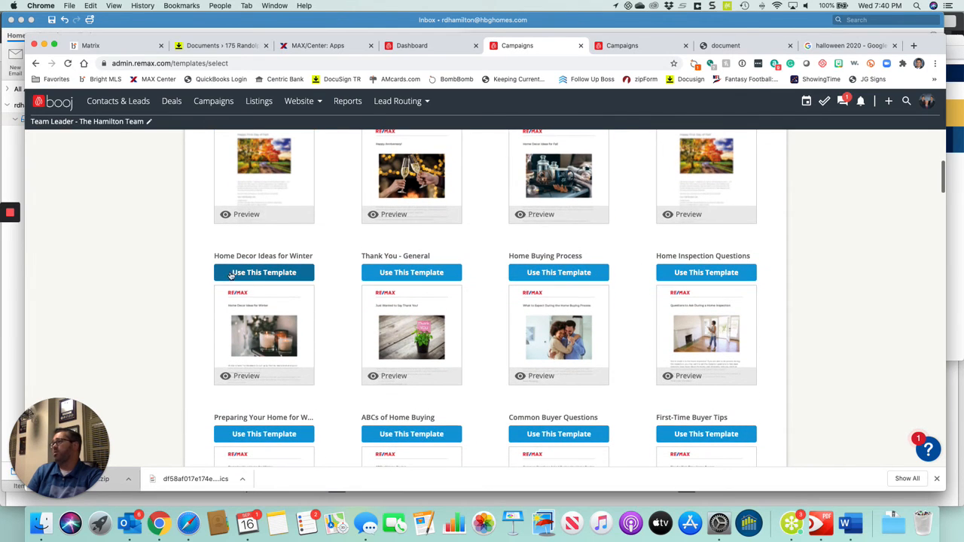
scroll(321, 275, down, 1)
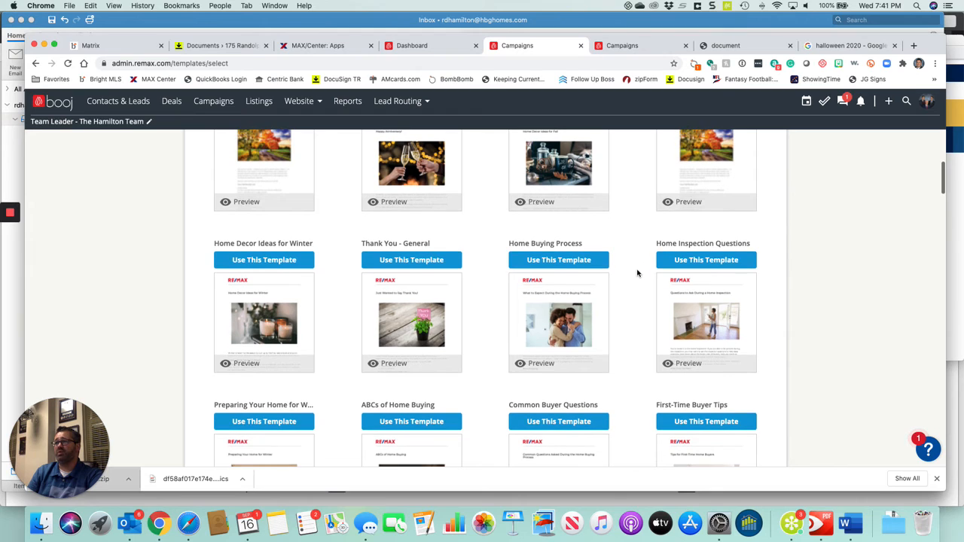
scroll(648, 277, down, 2)
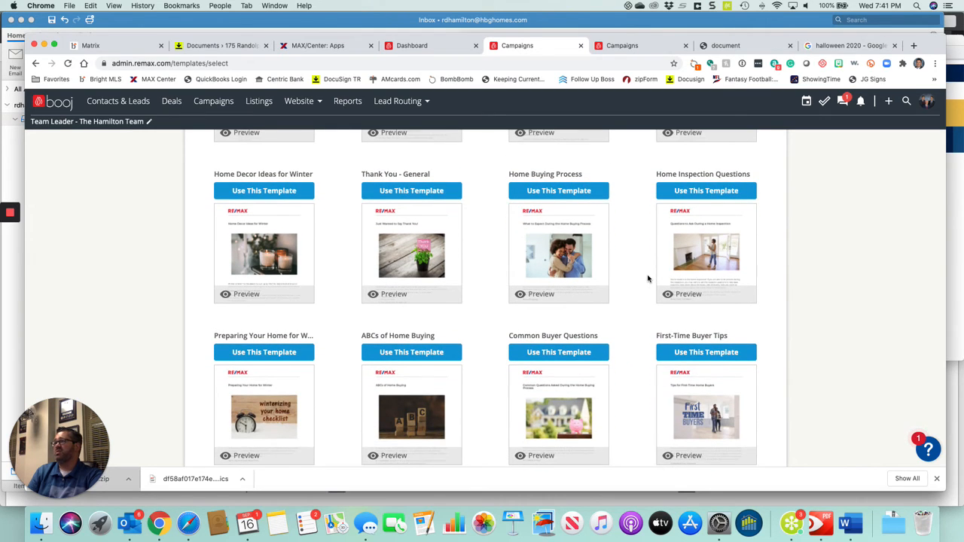
scroll(647, 277, down, 2)
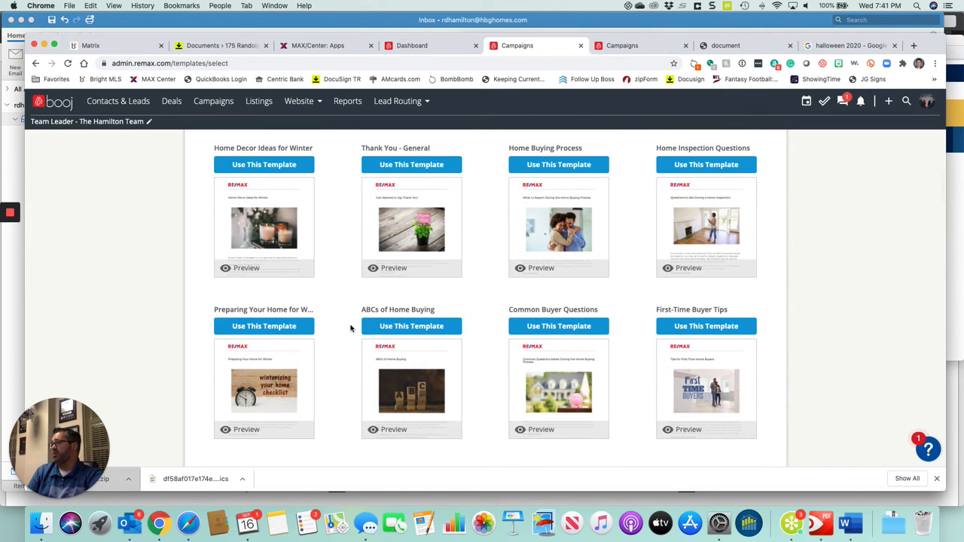
scroll(351, 326, down, 2)
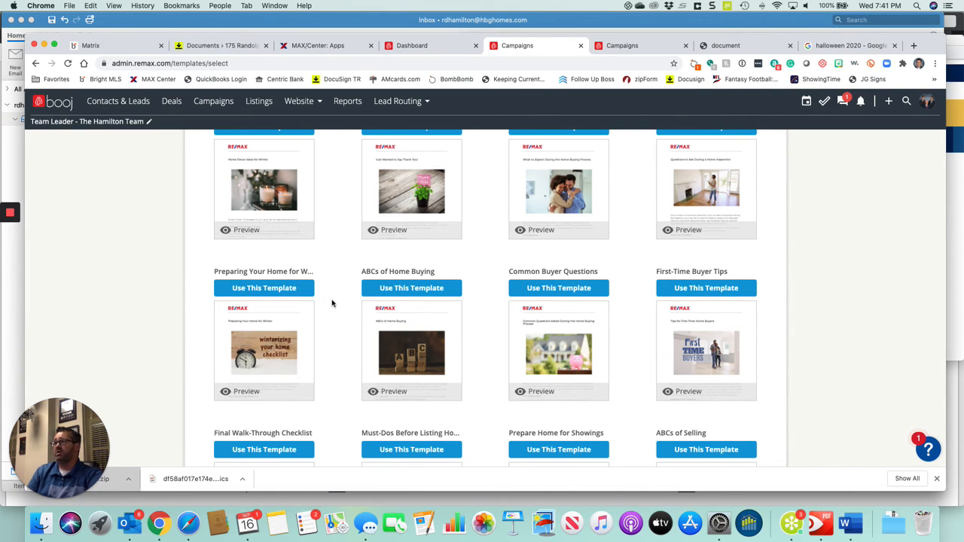
scroll(334, 310, down, 5)
scroll(336, 311, down, 2)
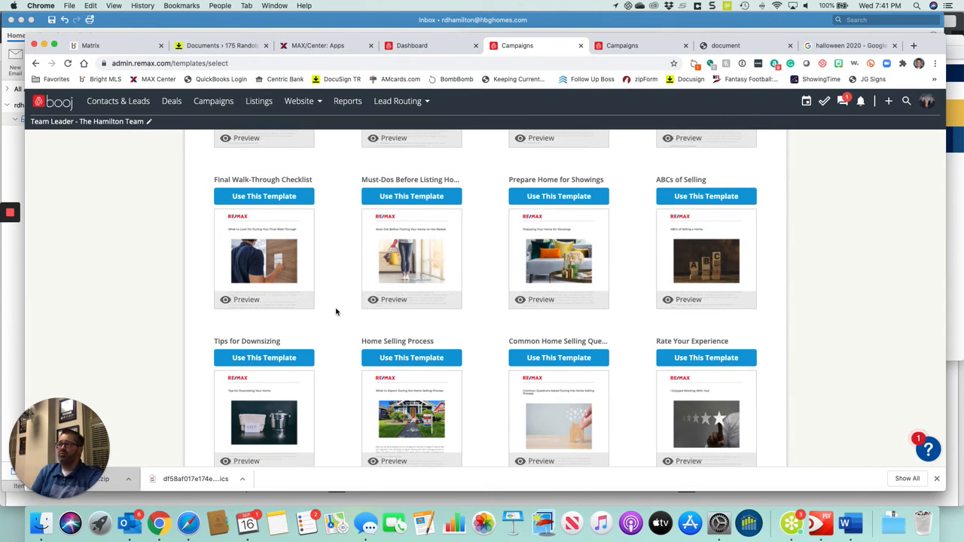
scroll(335, 311, up, 3)
scroll(336, 311, up, 3)
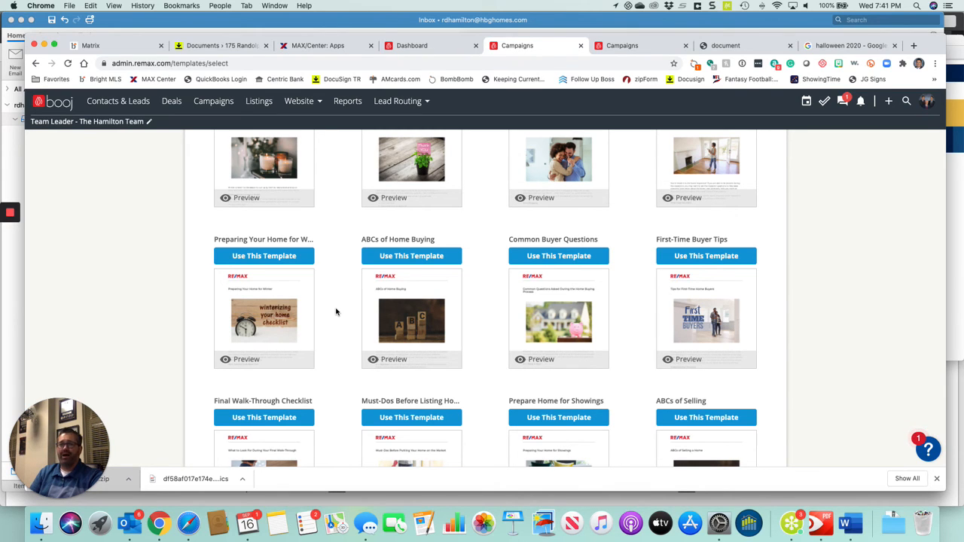
scroll(336, 311, down, 8)
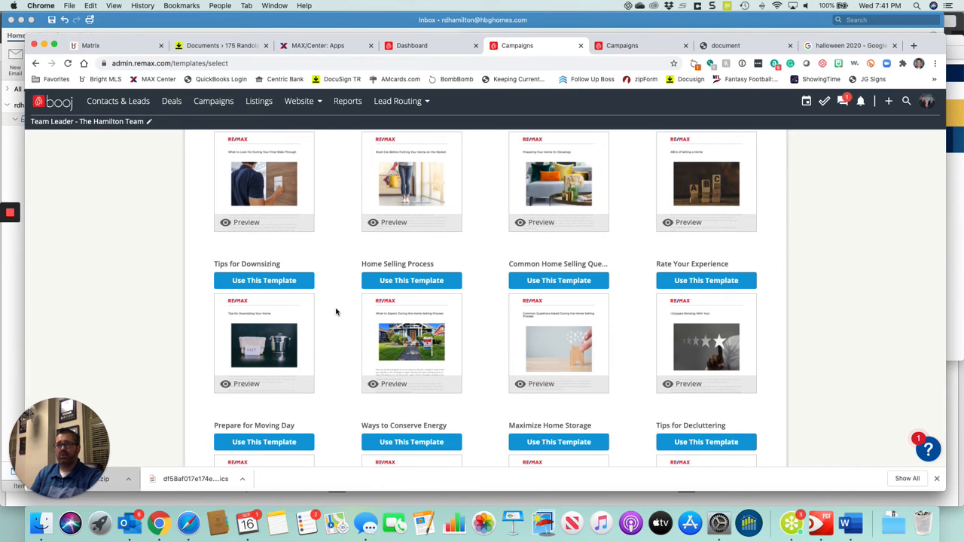
Check the date of Halloween in the open Google results for "halloween 2020".
click(841, 45)
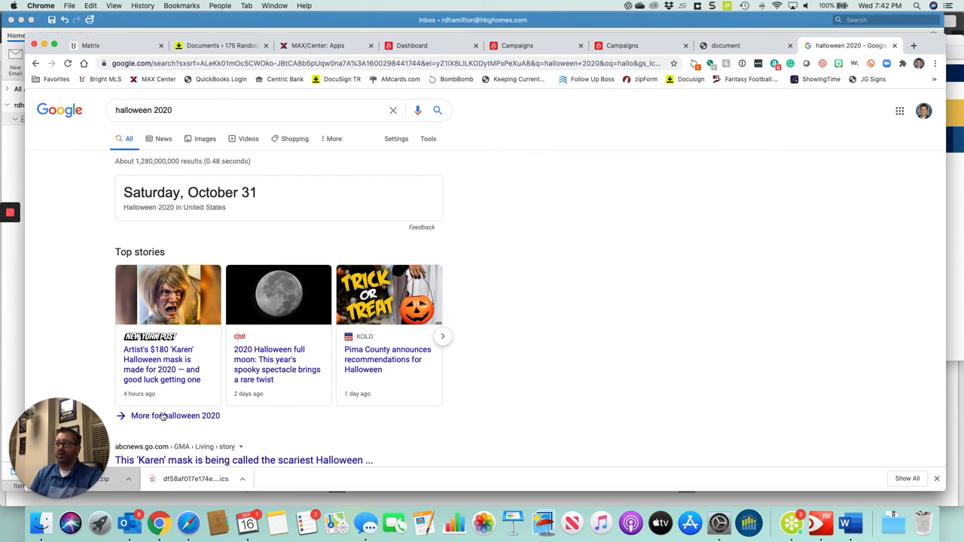
click(58, 494)
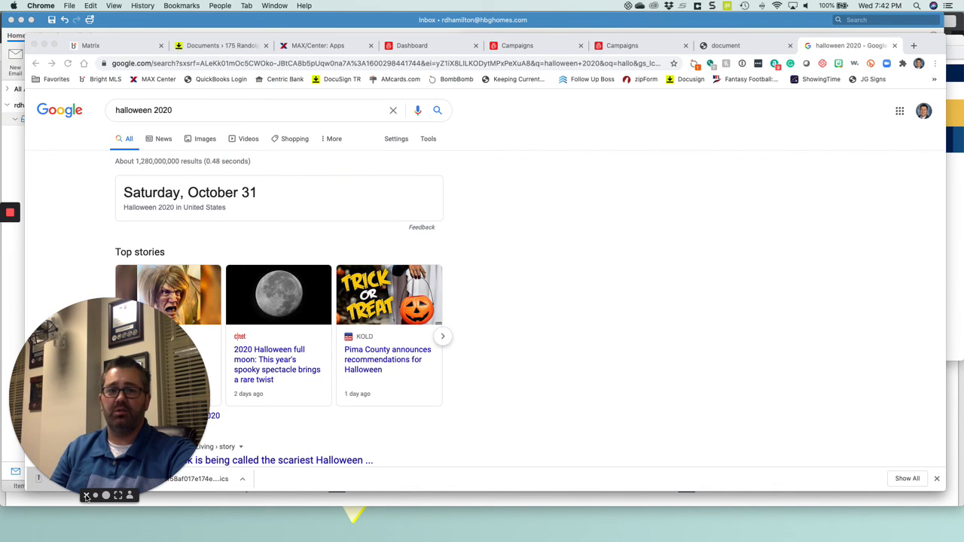
click(87, 496)
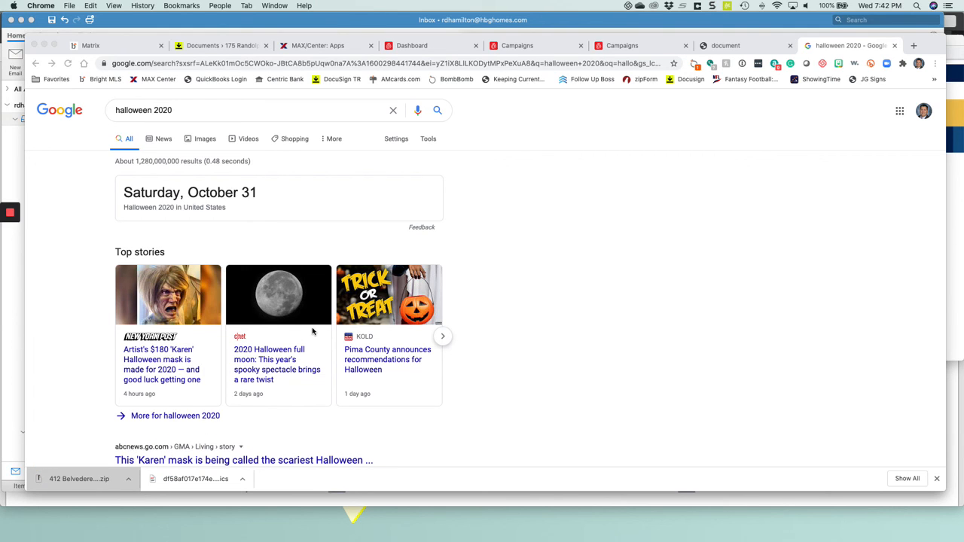
mouse_move(335, 530)
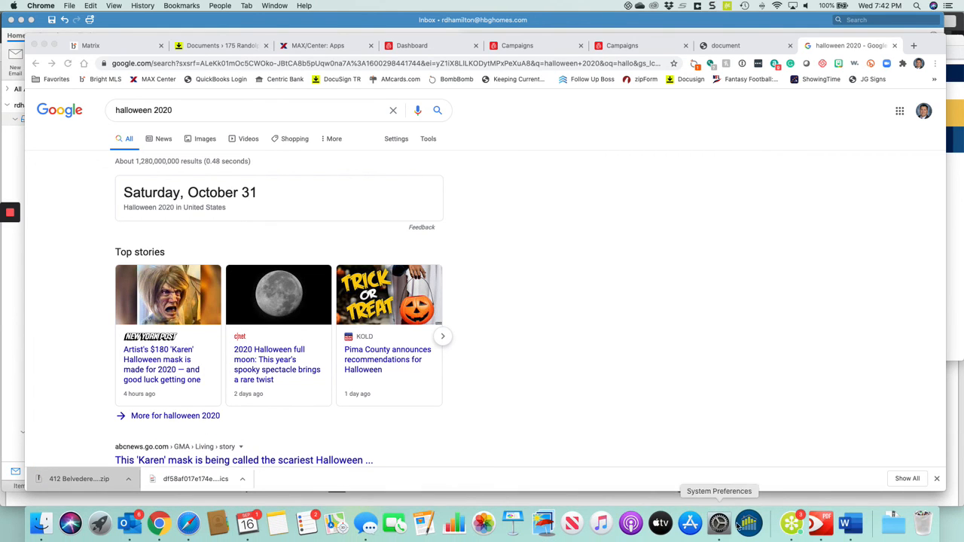